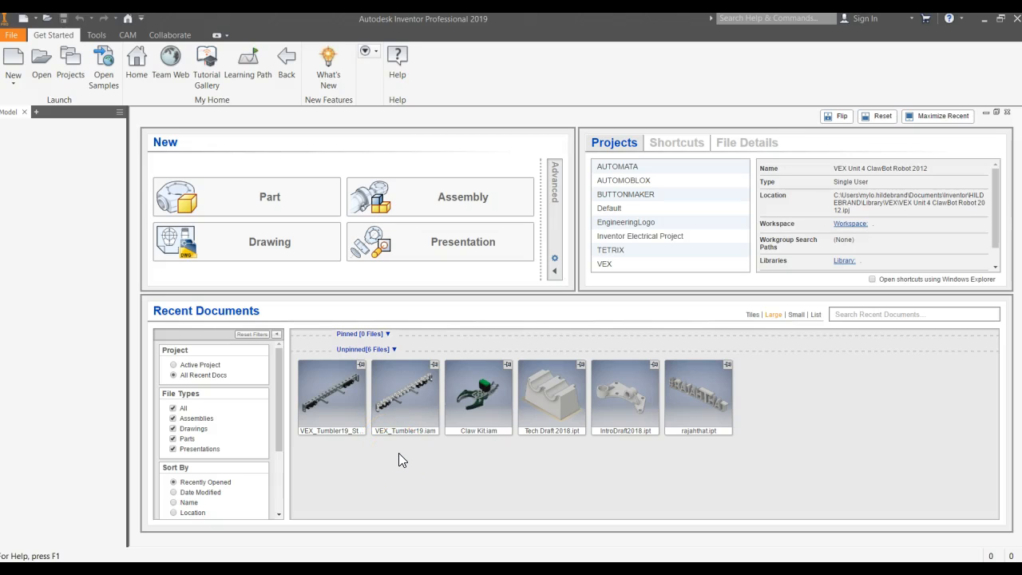
Create a new part and start a 2D sketch on the XY plane.
left_click(397, 469)
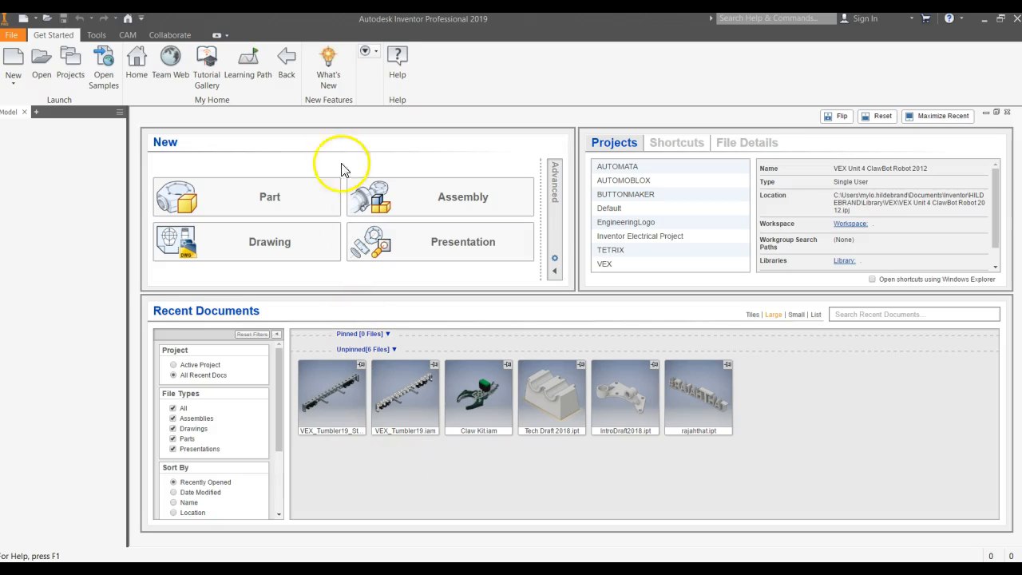
left_click(273, 198)
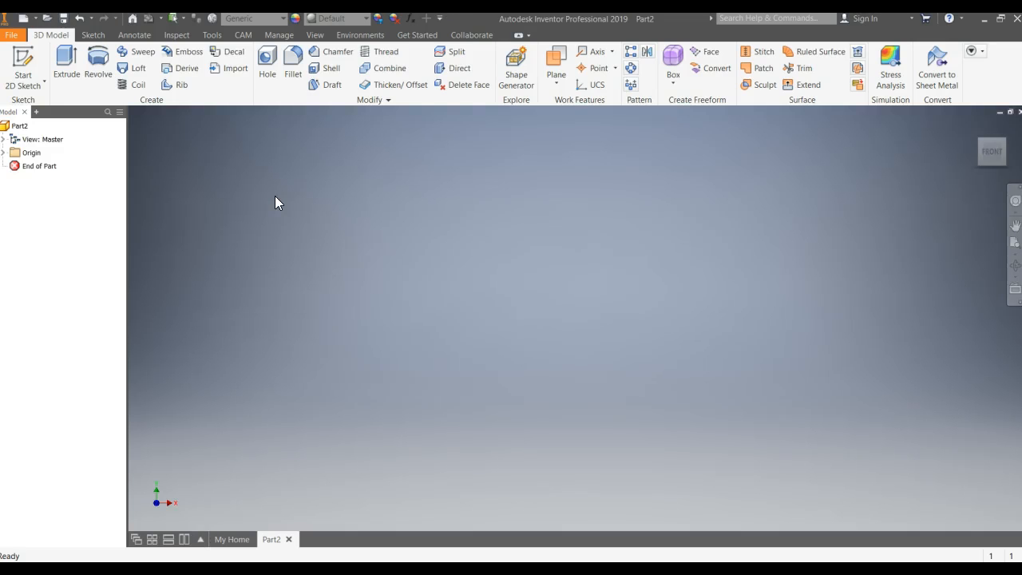
left_click(32, 81)
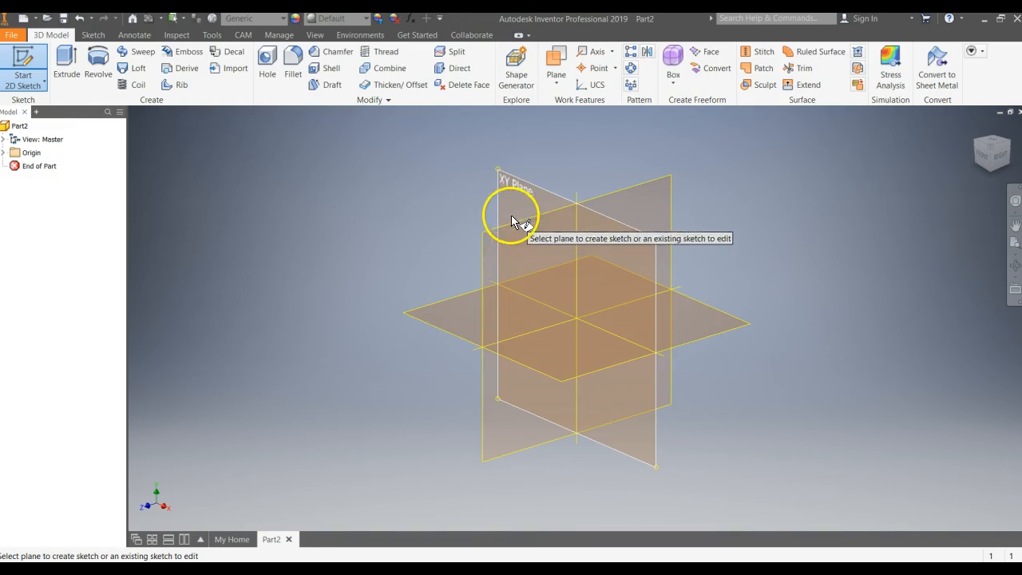
left_click(514, 189)
Sketch a rectangle 12 in wide and 6 in high with its lower-left corner at the origin, and finish the sketch.
middle_click_drag(280, 254, 171, 299)
left_click(159, 84)
left_click(167, 102)
left_click(236, 435)
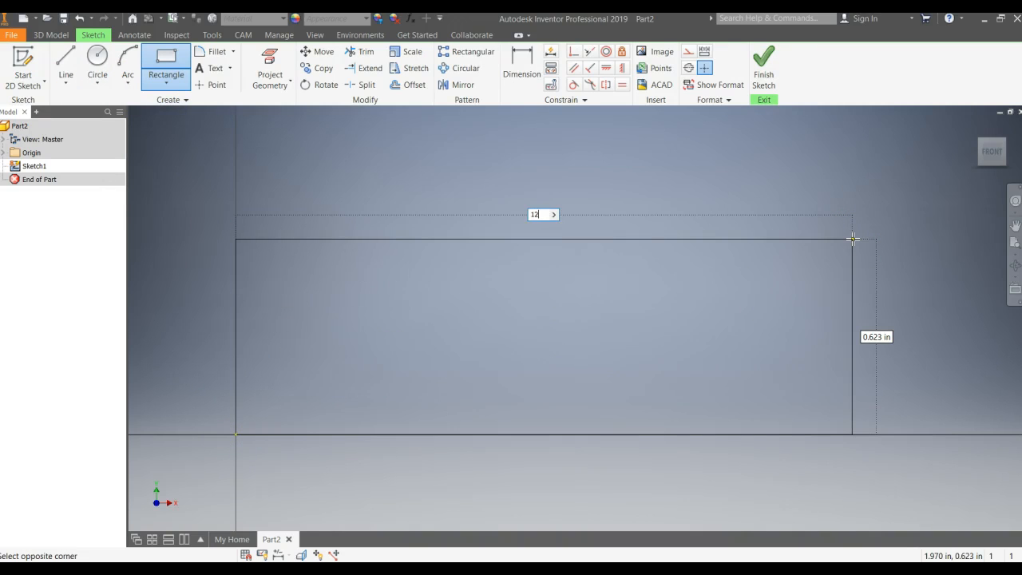
type("12")
key("Tab")
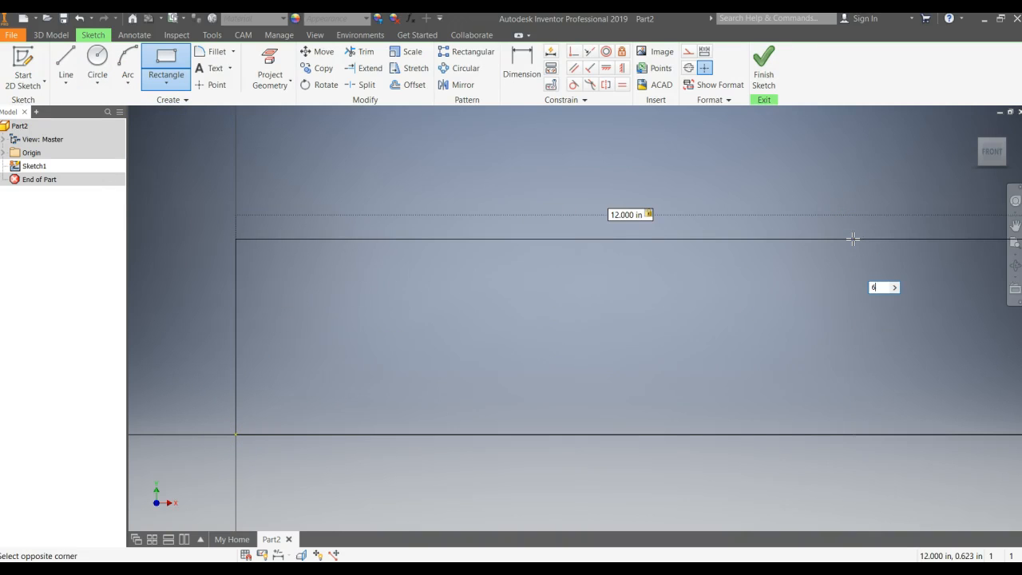
type("6")
key("Return")
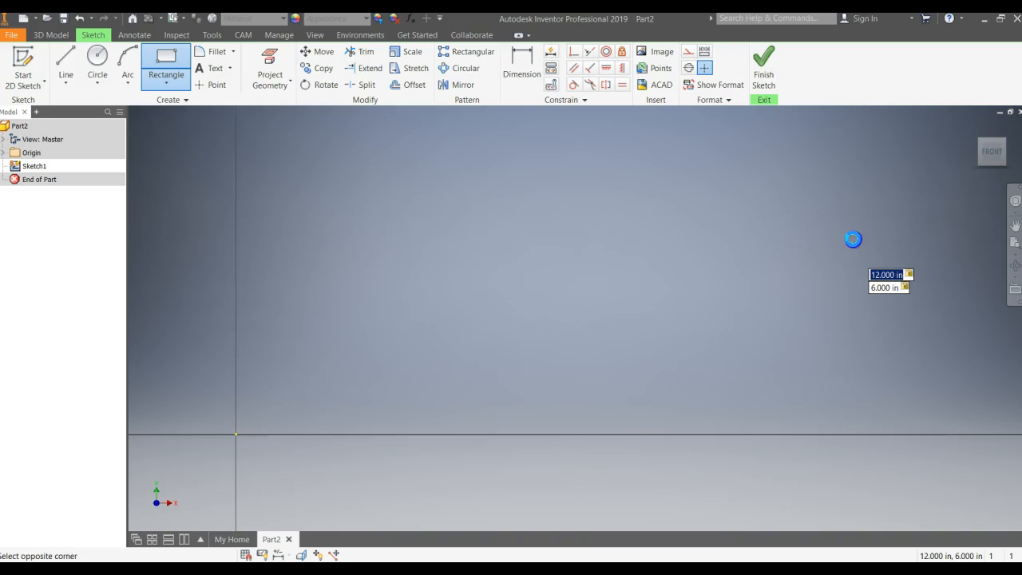
scroll(852, 238, "up", 4)
middle_click_drag(852, 238, 495, 384)
scroll(399, 395, "up", 3)
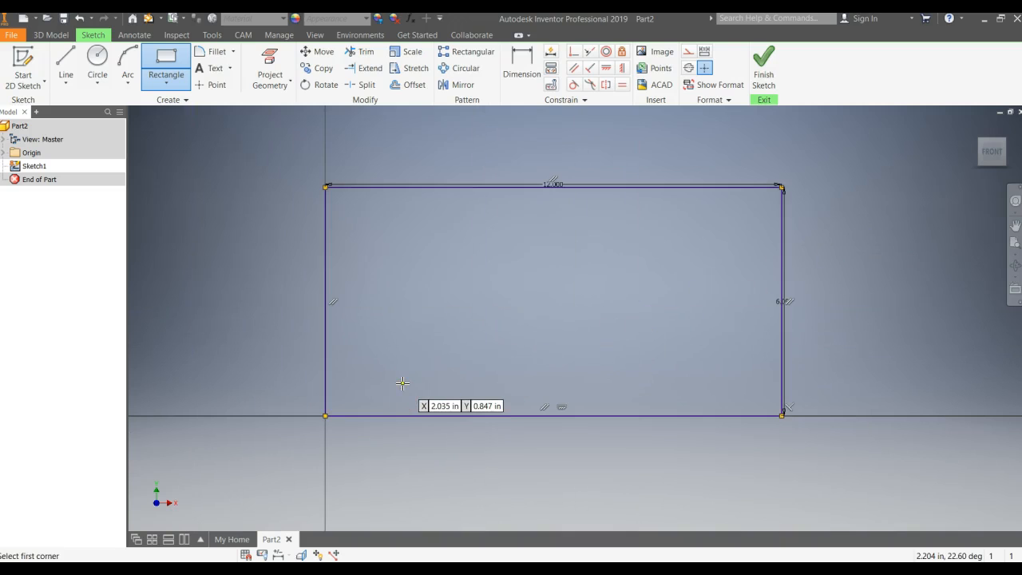
left_click(764, 70)
Extrude the rectangle 0.7 in into a solid plate.
left_click(976, 126)
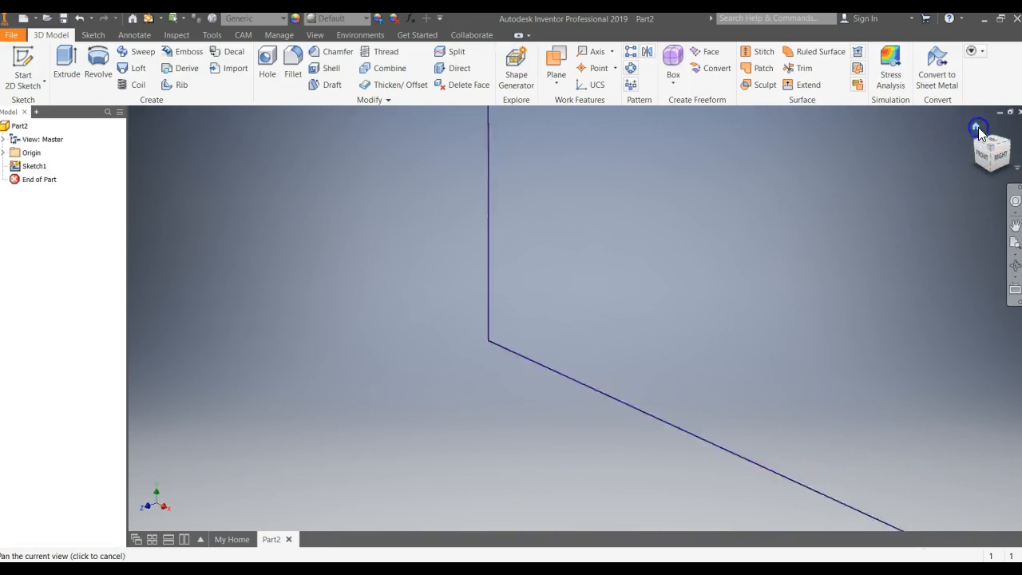
left_click(66, 78)
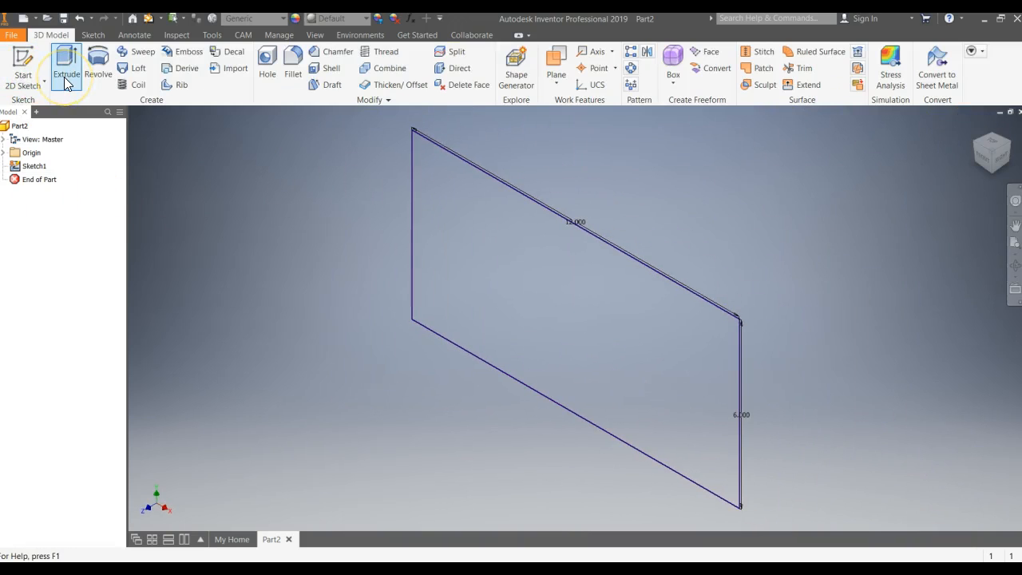
left_click(65, 78)
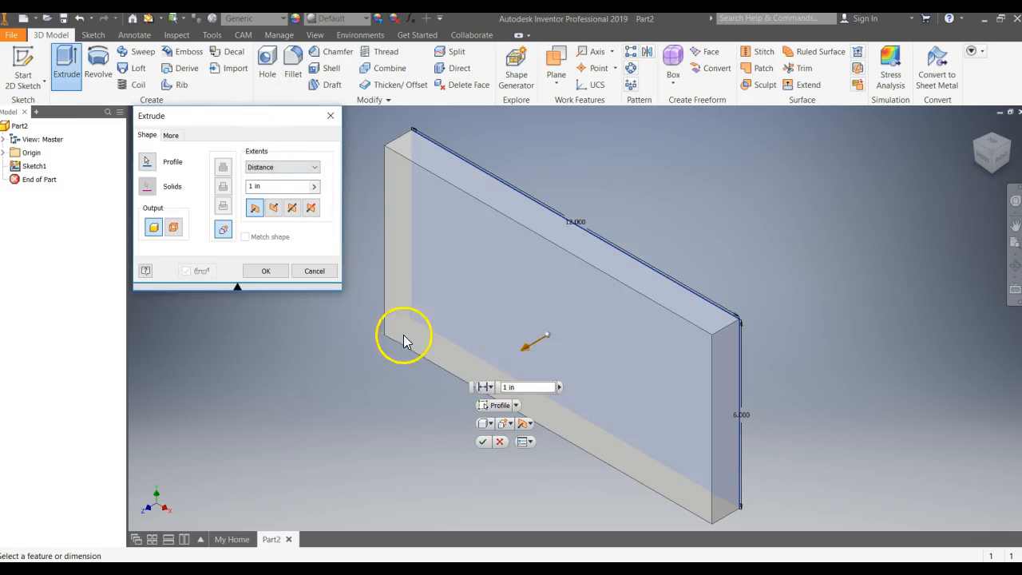
left_click_drag(520, 388, 438, 386)
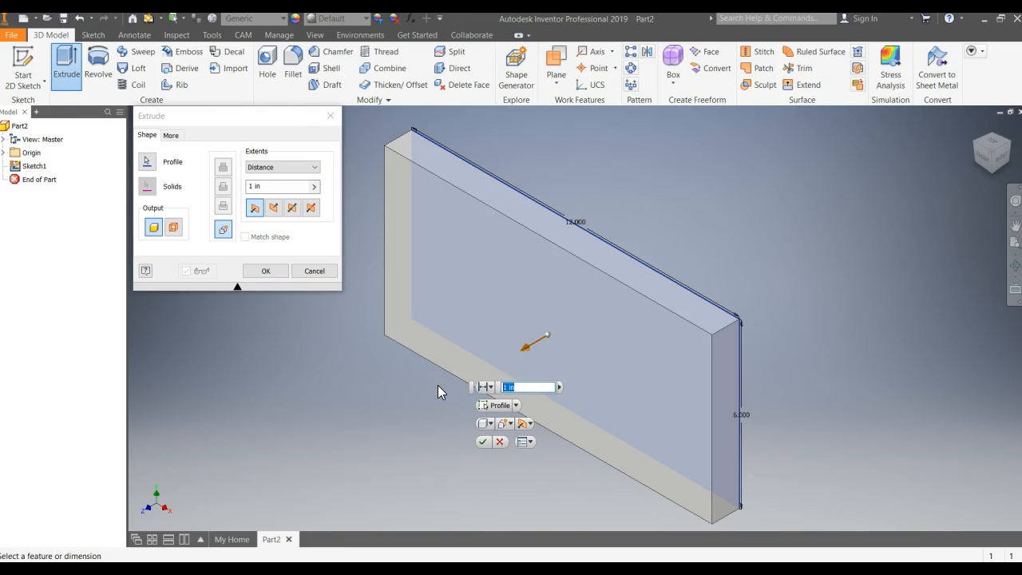
type(".0")
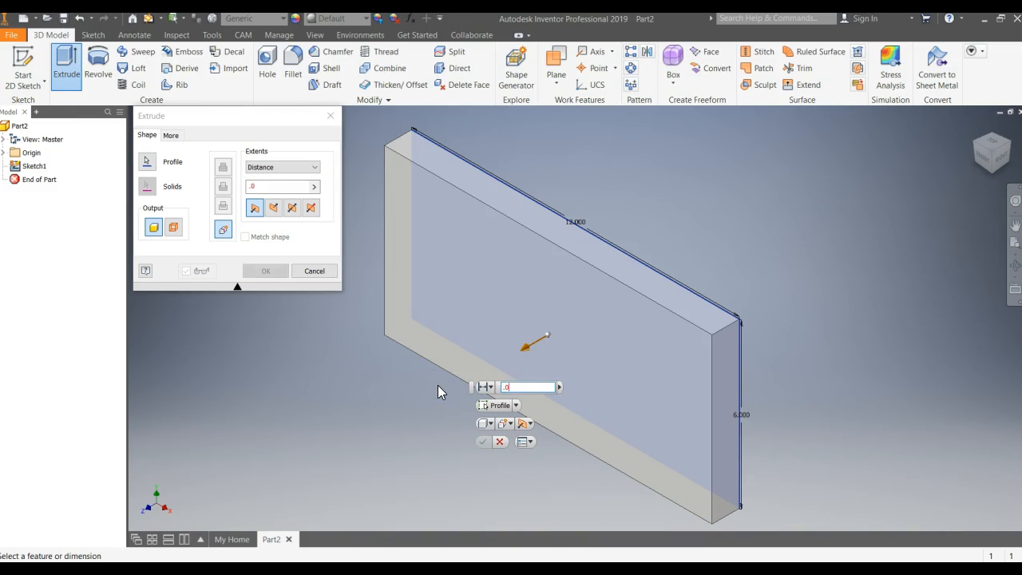
key("BackSpace")
type("7")
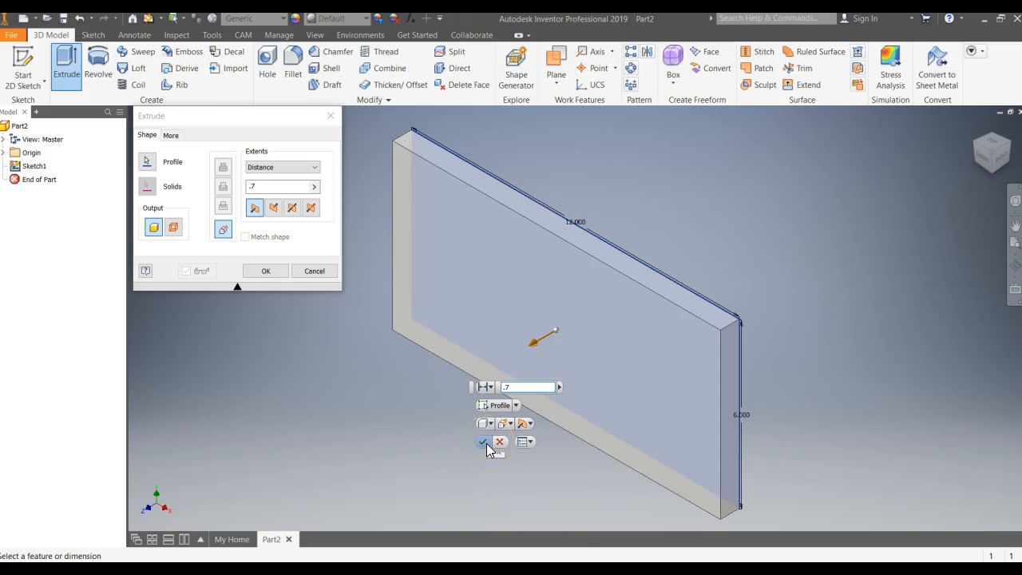
left_click(485, 443)
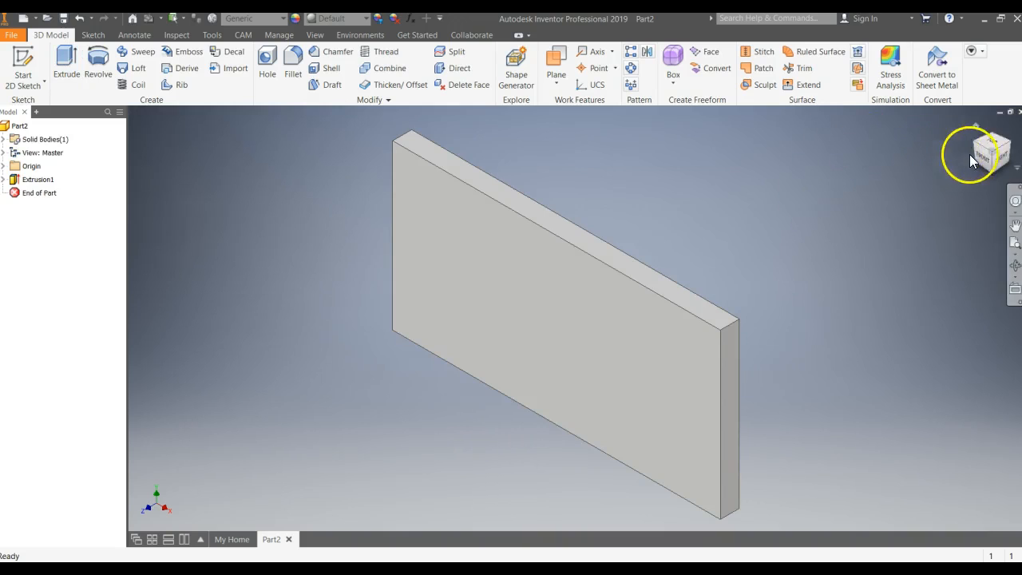
left_click(975, 126)
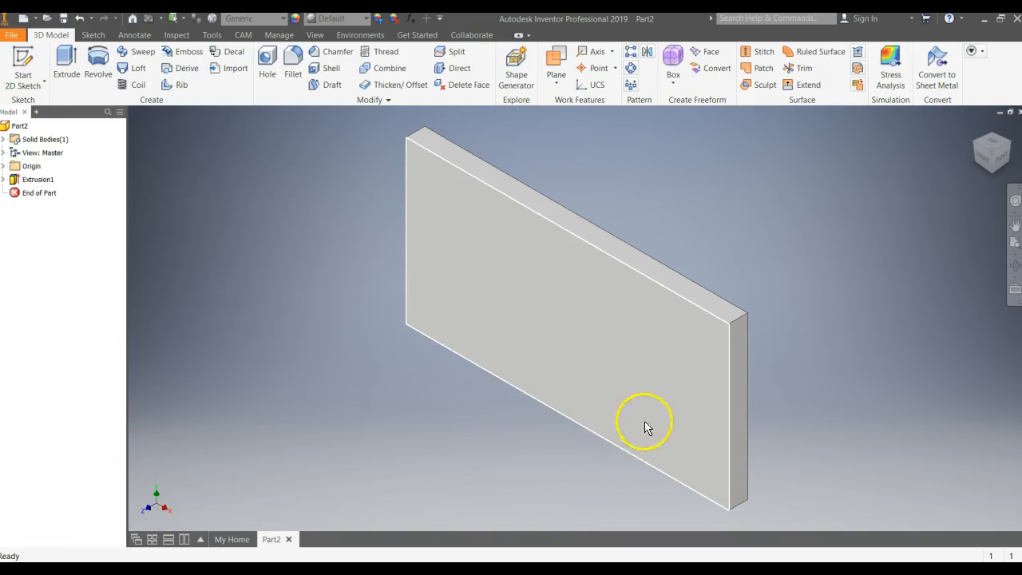
On the plate's front face, sketch an inner rectangle about 1 in from the left edge and about 0.76 in from the right edge.
left_click(27, 87)
left_click(48, 99)
left_click(515, 318)
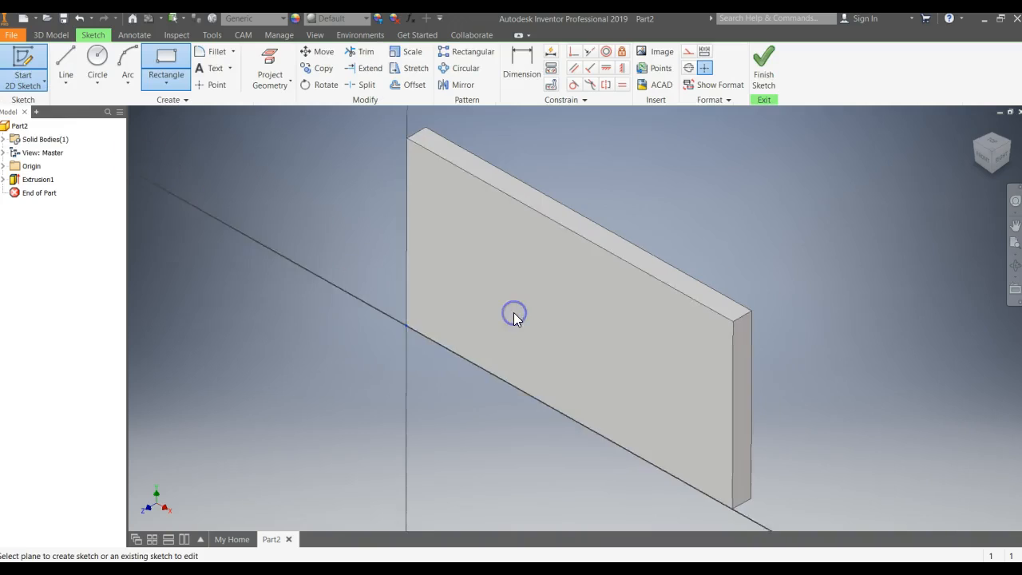
middle_click_drag(767, 254, 533, 359)
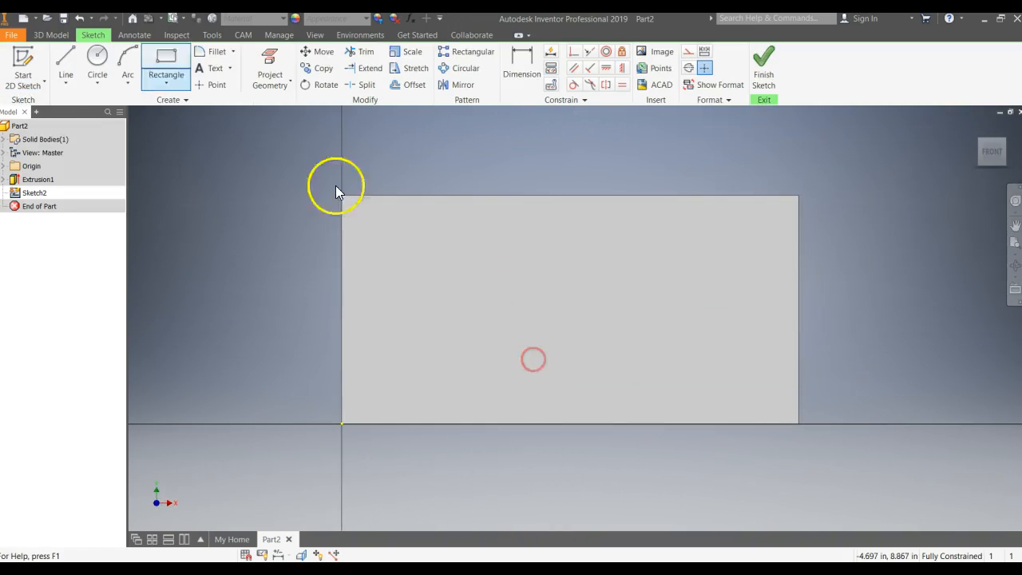
left_click(159, 82)
left_click(192, 118)
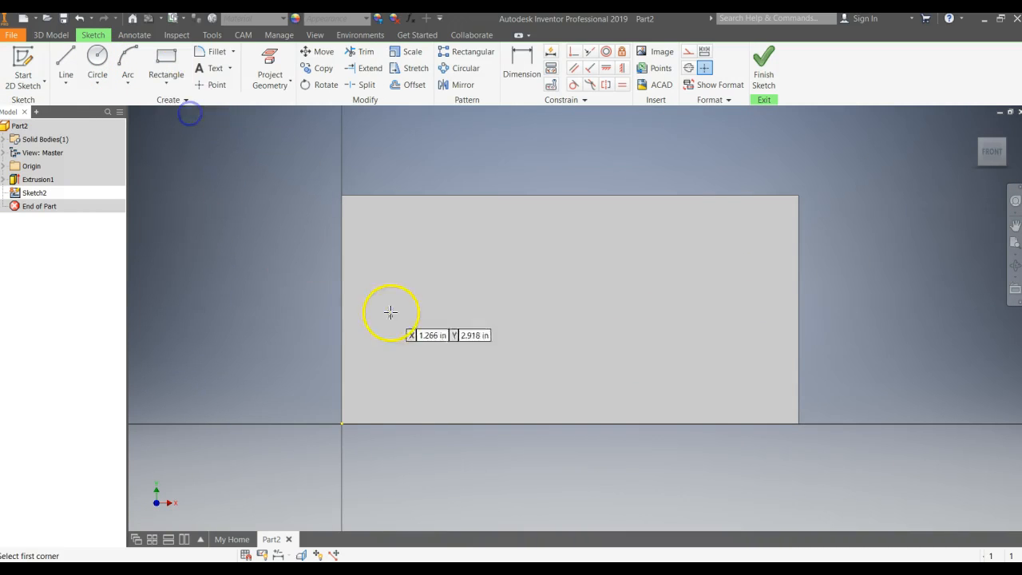
left_click(380, 392)
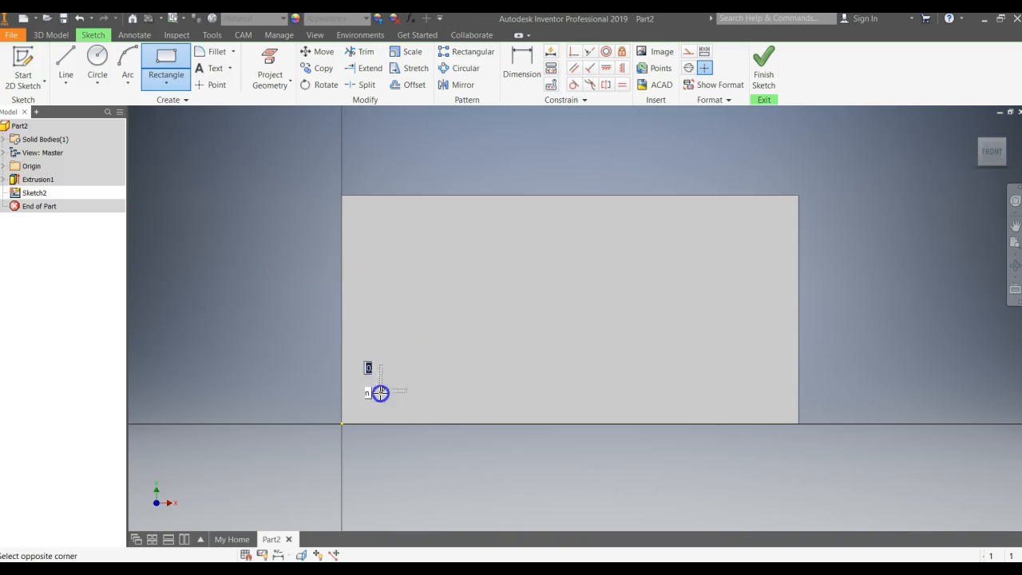
left_click(769, 224)
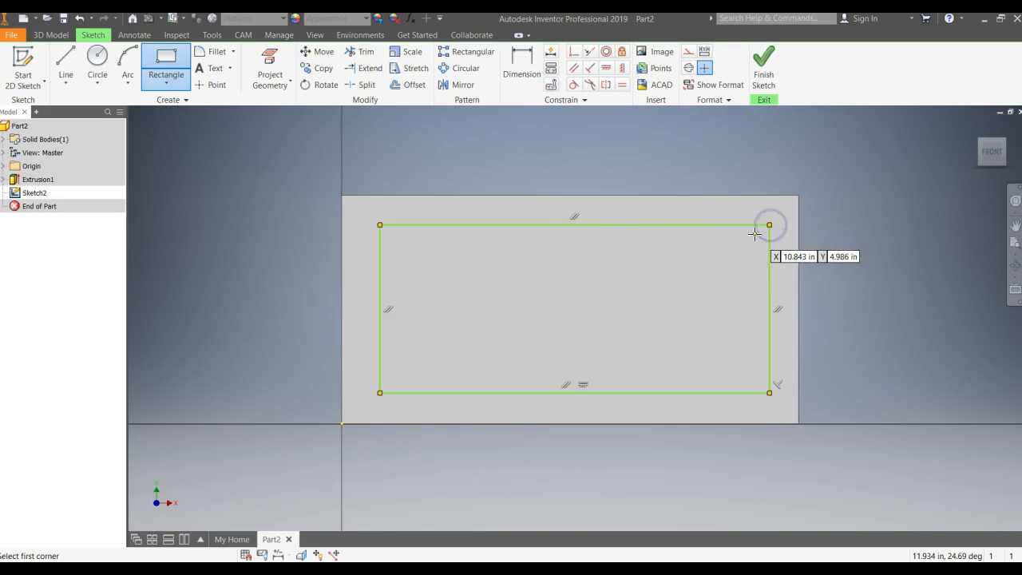
Dimension the inner rectangle's offsets from the plate's top and left edges as 0.75 in each.
left_click(535, 80)
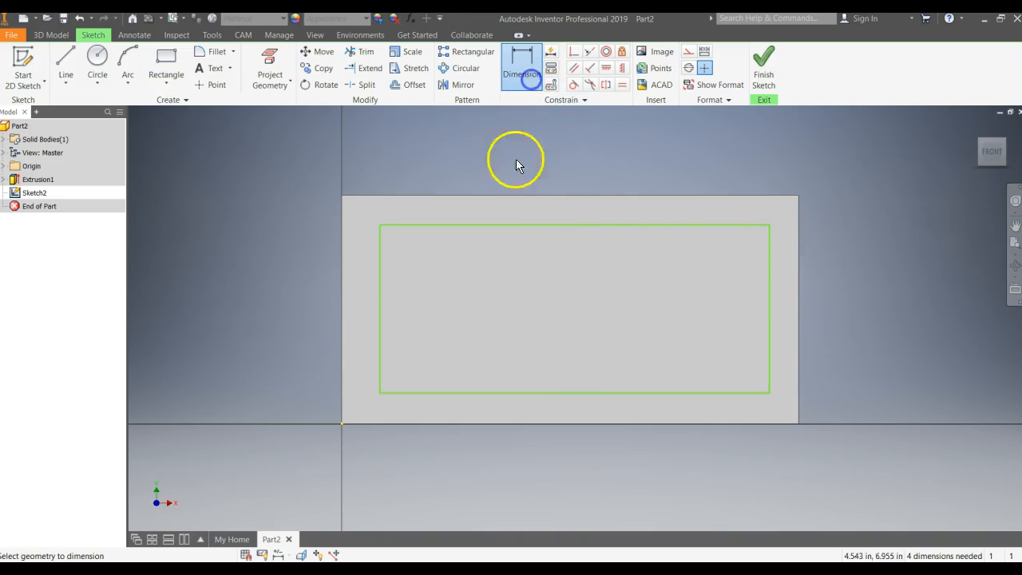
left_click(523, 224)
left_click(528, 196)
left_click(529, 210)
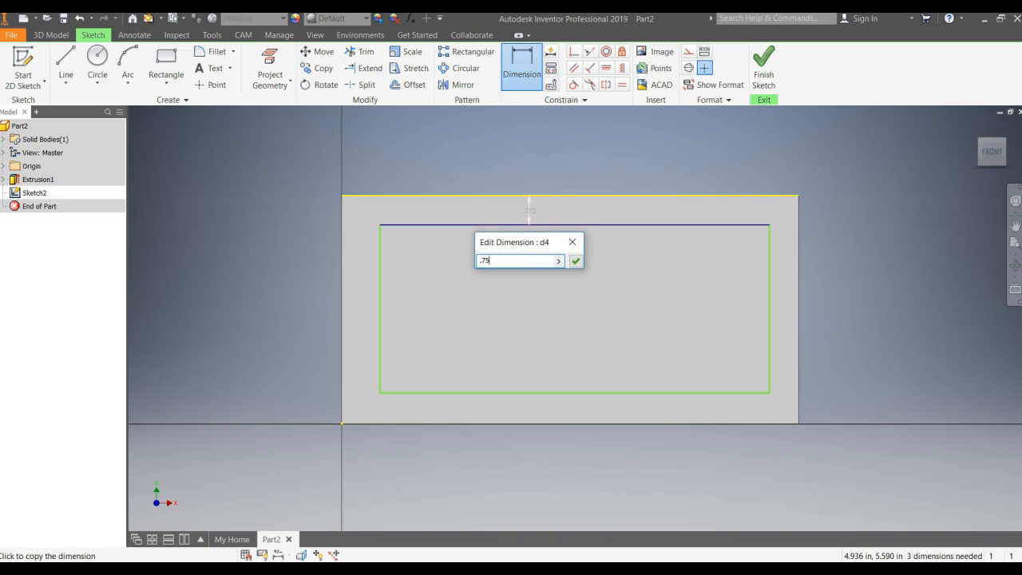
left_click(575, 262)
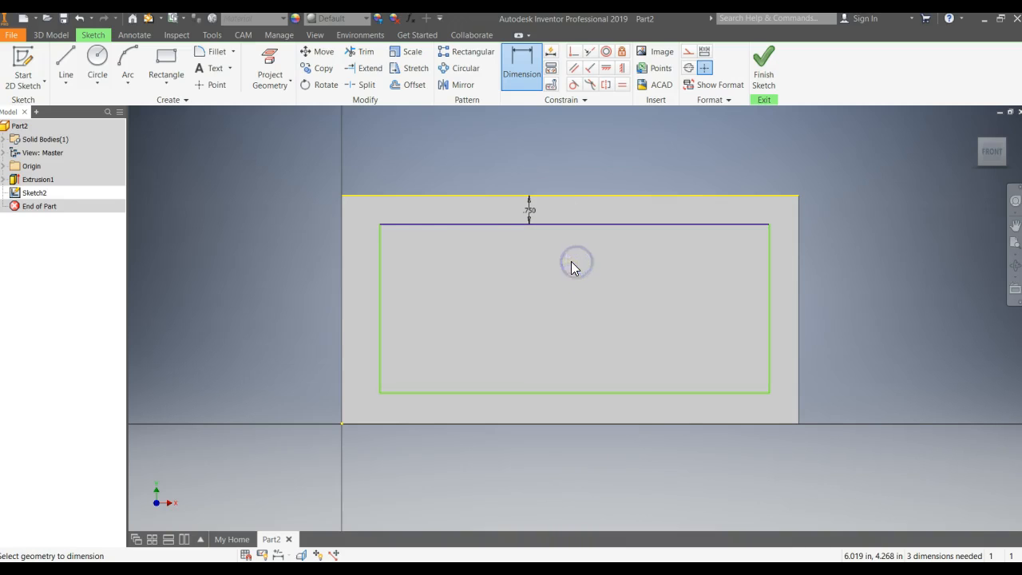
left_click(380, 275)
left_click(344, 280)
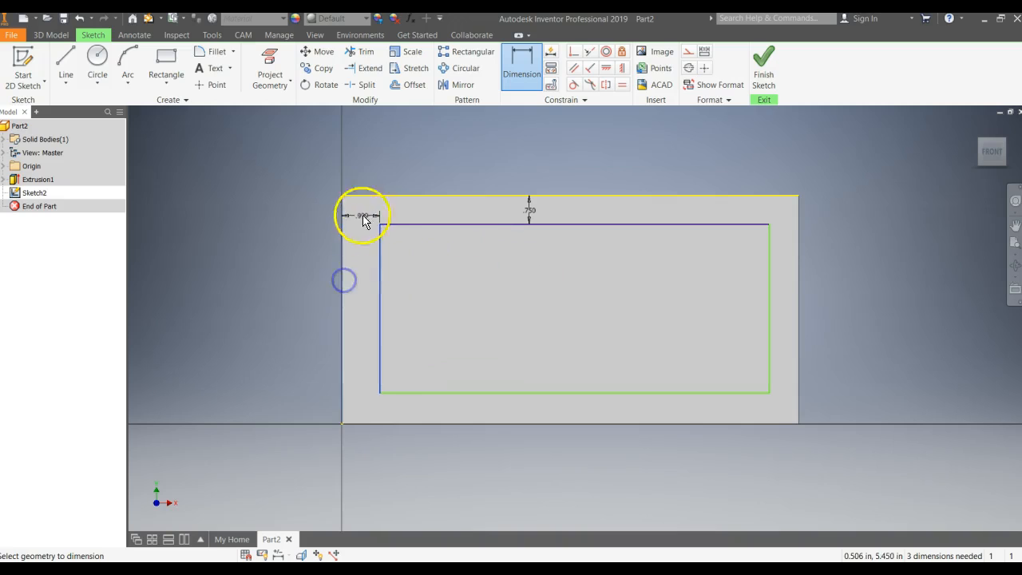
left_click(365, 176)
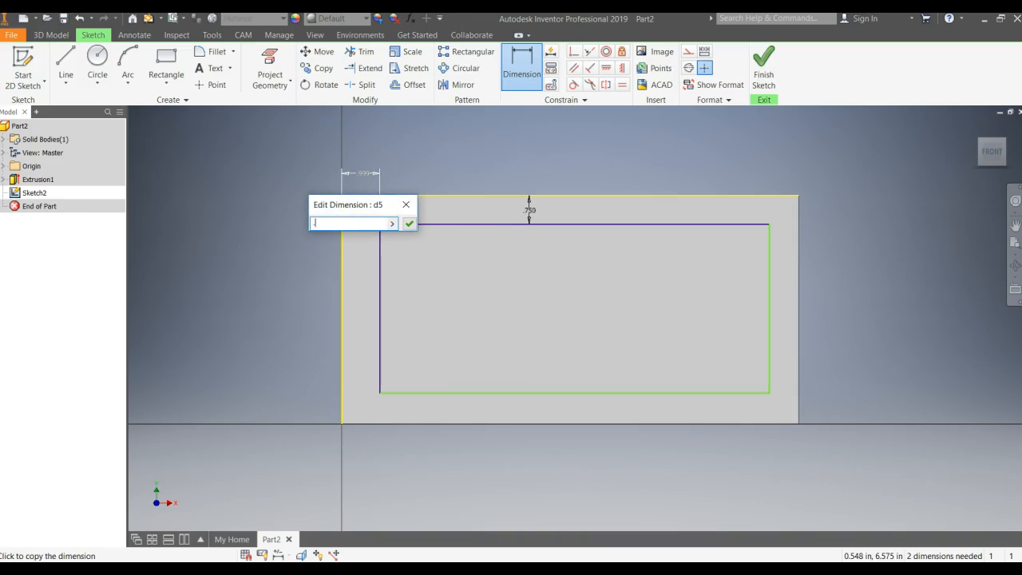
type(".75")
left_click(413, 223)
Dimension the inner rectangle's offsets from the plate's right and bottom edges as 0.75 in each, and finish the sketch.
left_click(769, 301)
left_click(799, 300)
left_click(783, 158)
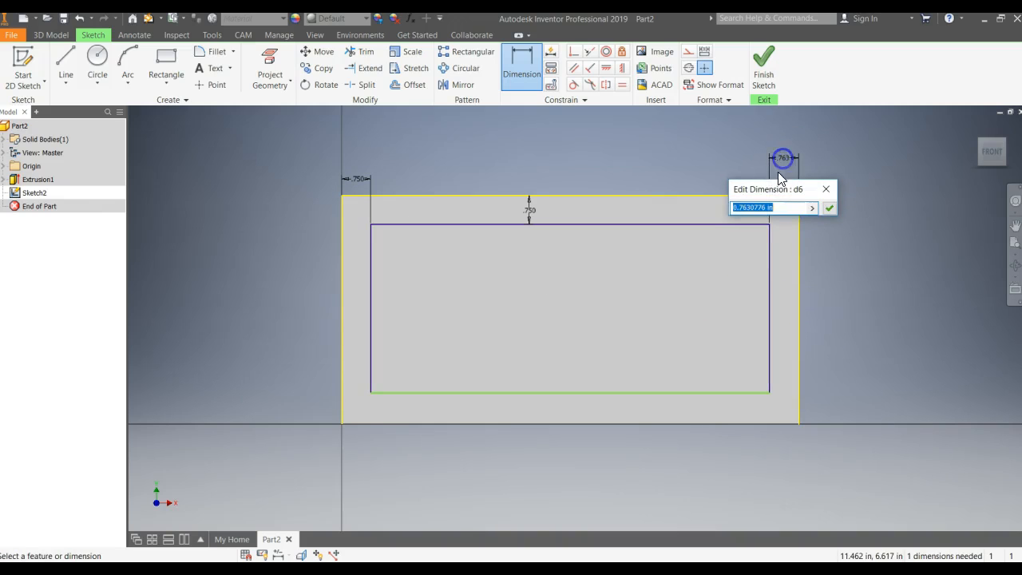
type(".75")
left_click(789, 186)
left_click(830, 208)
left_click(580, 393)
left_click(571, 423)
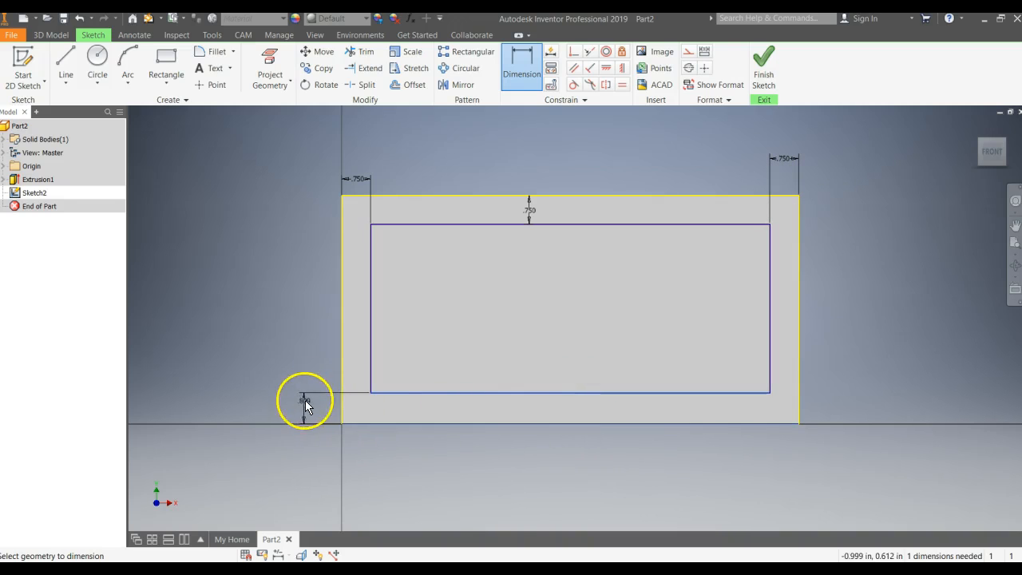
left_click(305, 401)
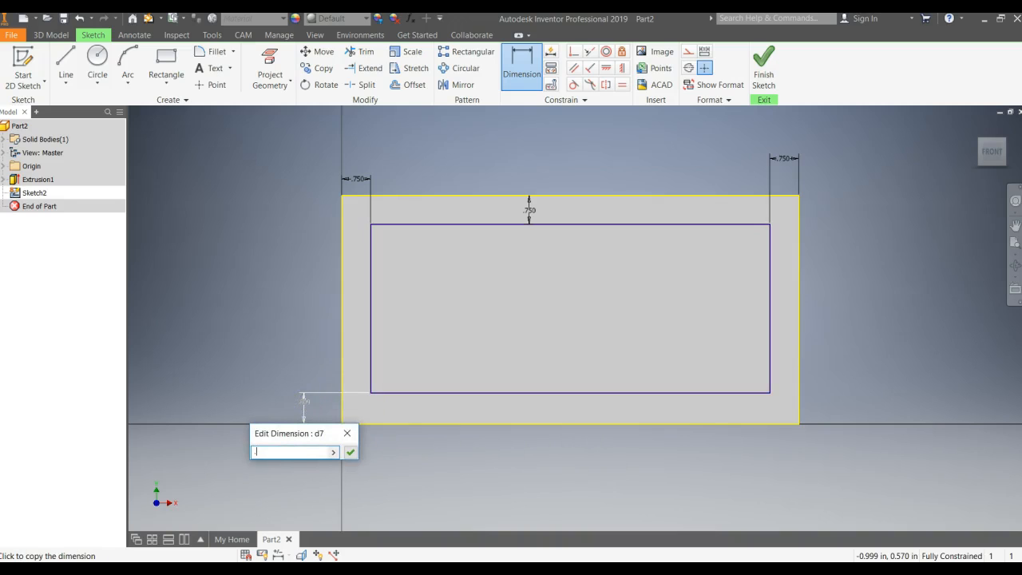
left_click(349, 452)
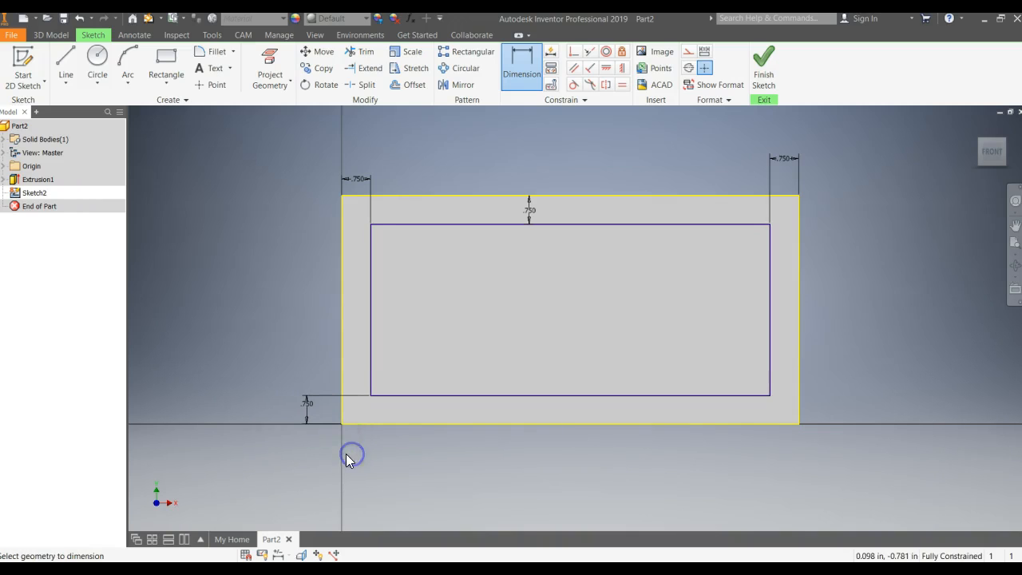
left_click(765, 80)
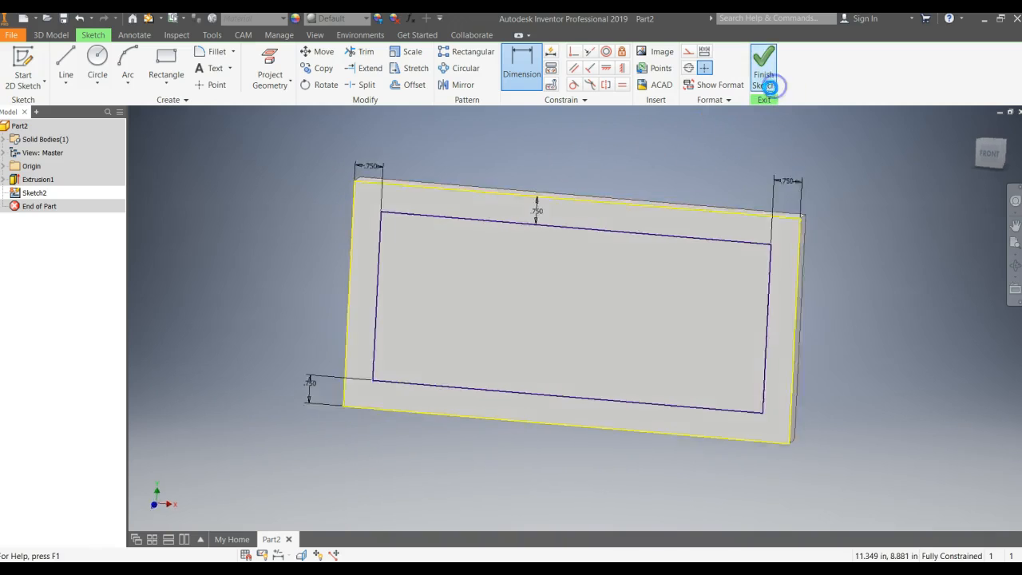
Extrude the inner rectangle as a cut 0.25 in deep into the plate to form a recess.
left_click(66, 65)
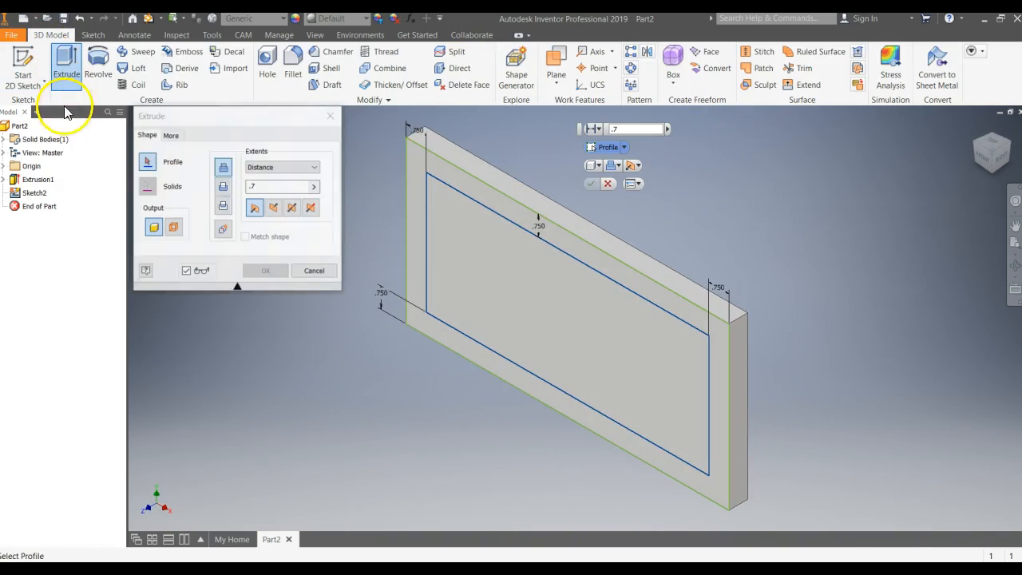
left_click(273, 207)
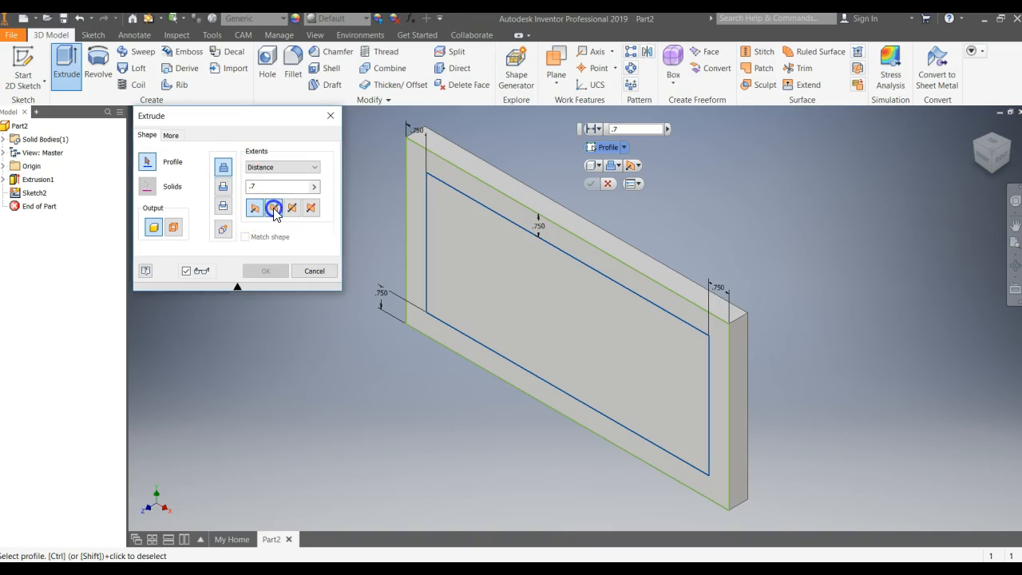
left_click(478, 291)
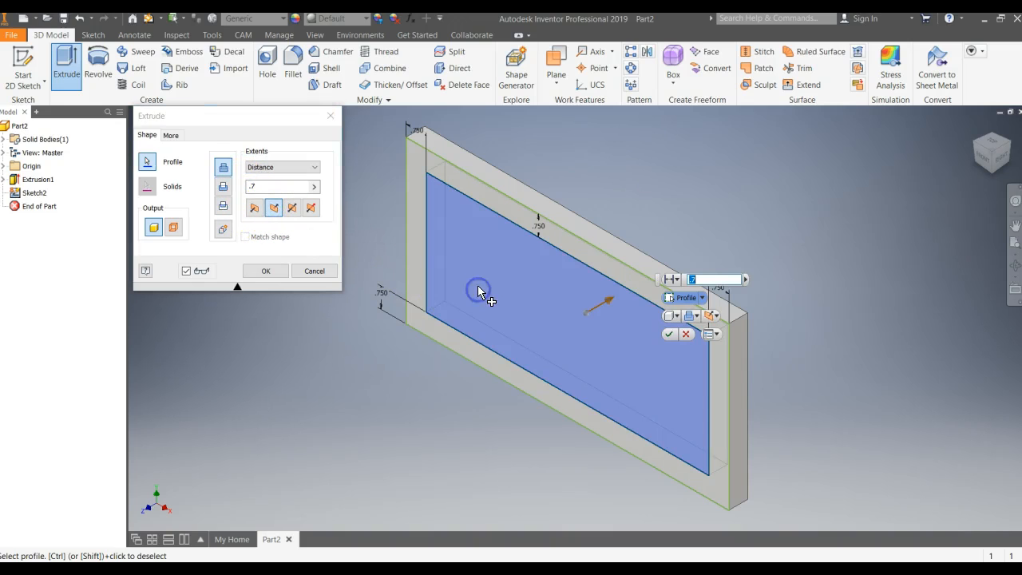
left_click(254, 209)
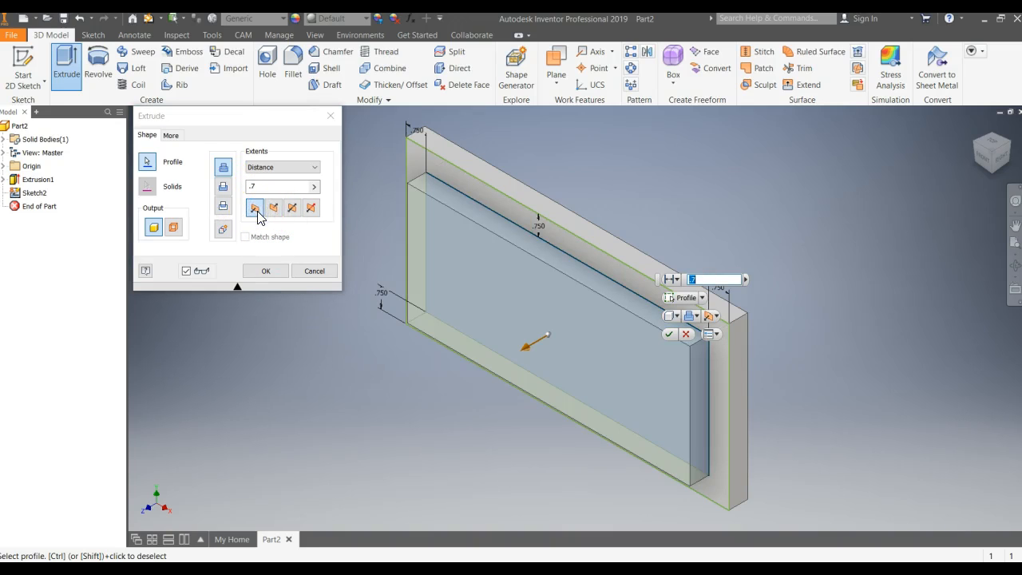
left_click(273, 208)
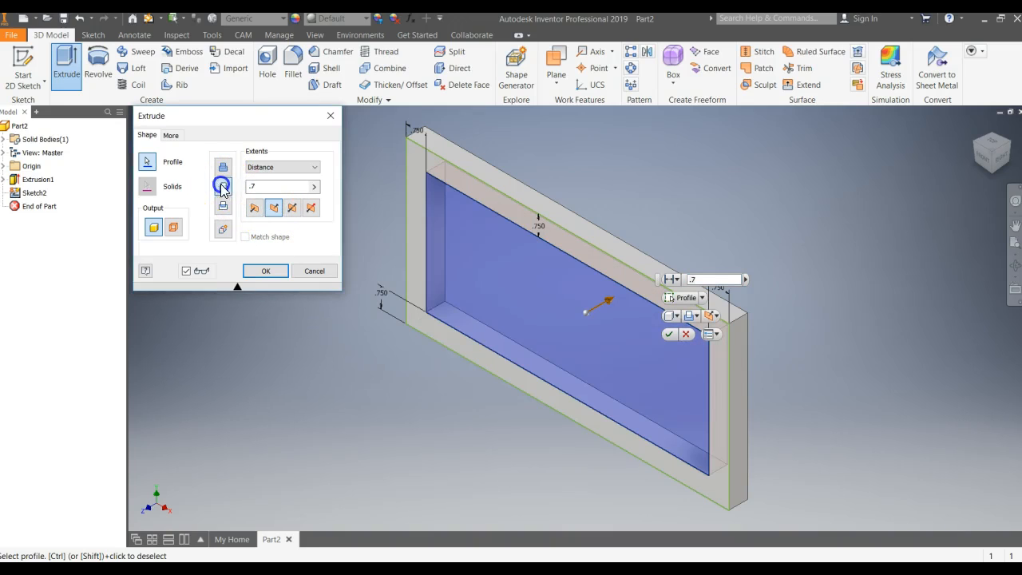
left_click(266, 187)
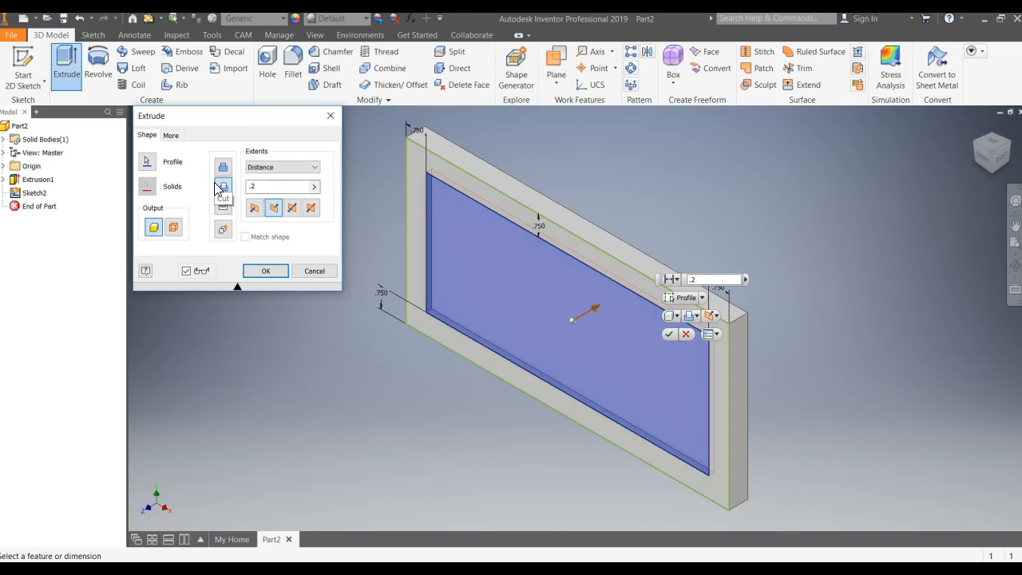
type(".25")
left_click(222, 187)
left_click(270, 273)
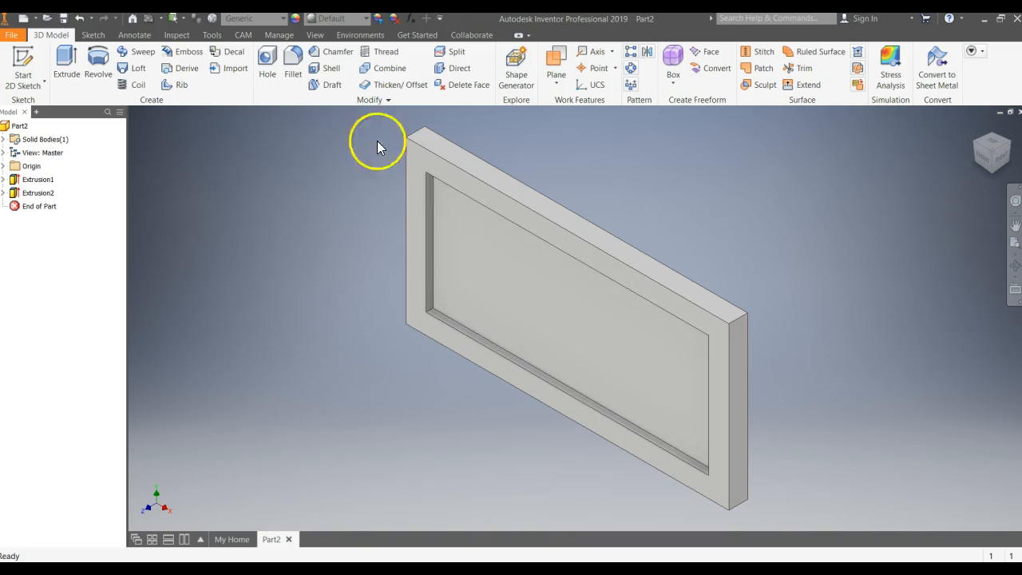
Start a 2D sketch on the recess floor and place the text "Peace" in its upper-left area.
left_click(22, 83)
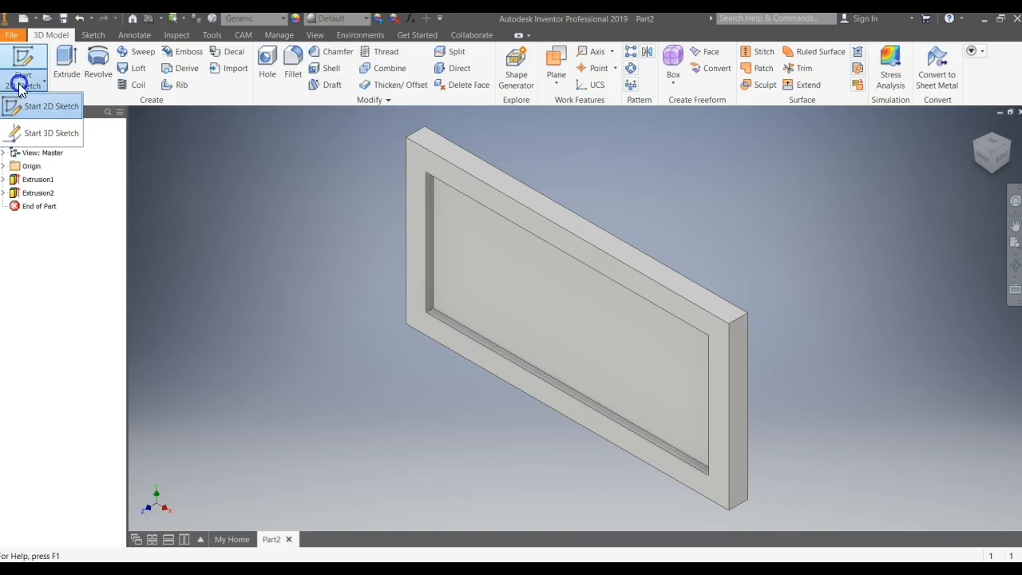
left_click(35, 114)
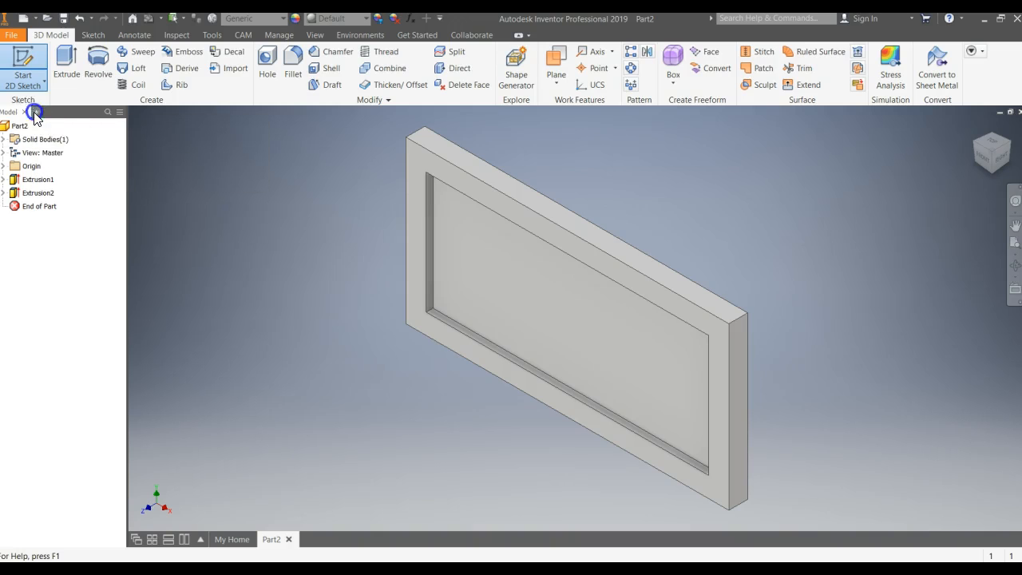
left_click(600, 330)
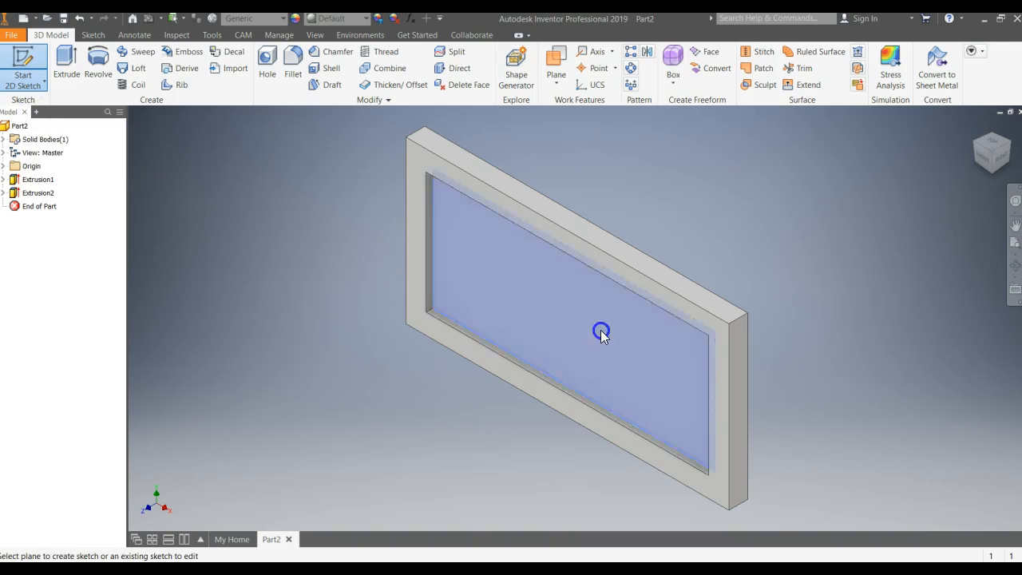
middle_click_drag(842, 234, 637, 359)
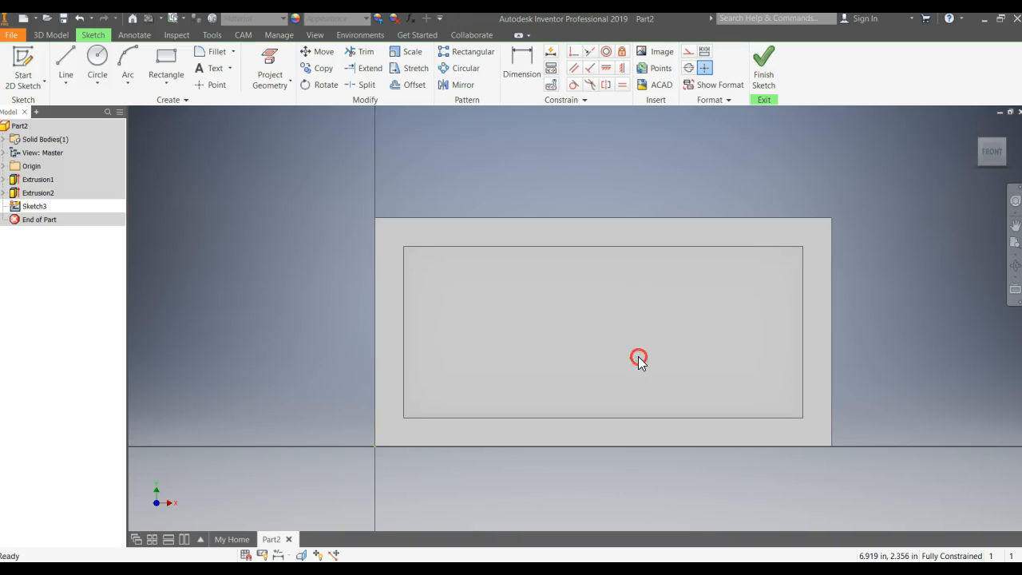
left_click(208, 69)
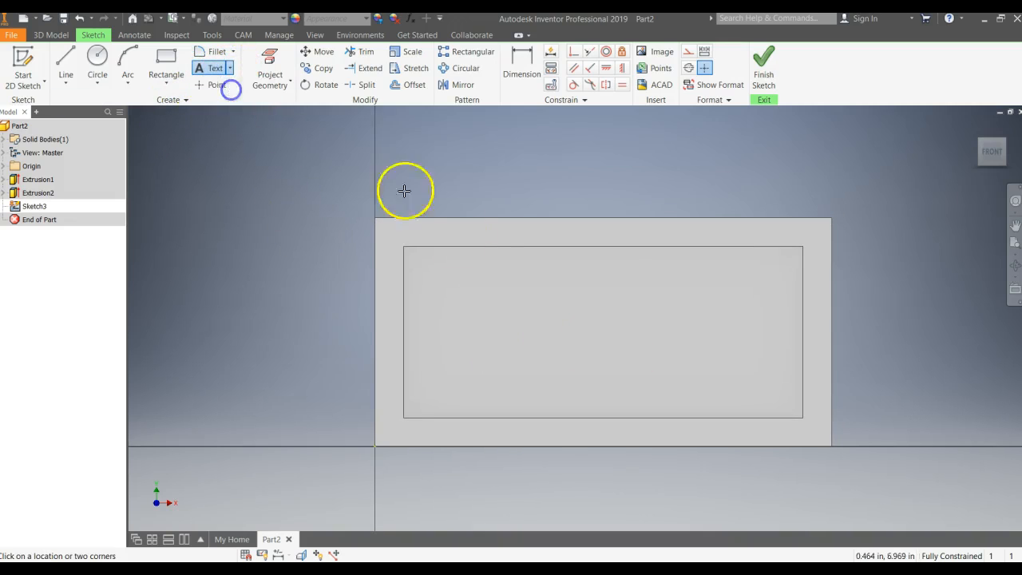
left_click(439, 300)
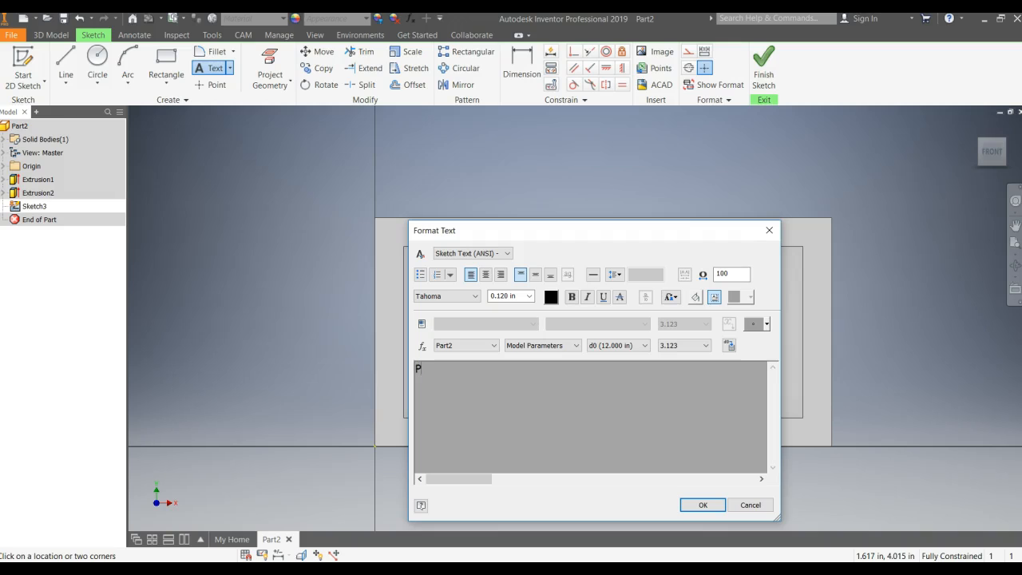
left_click(701, 504)
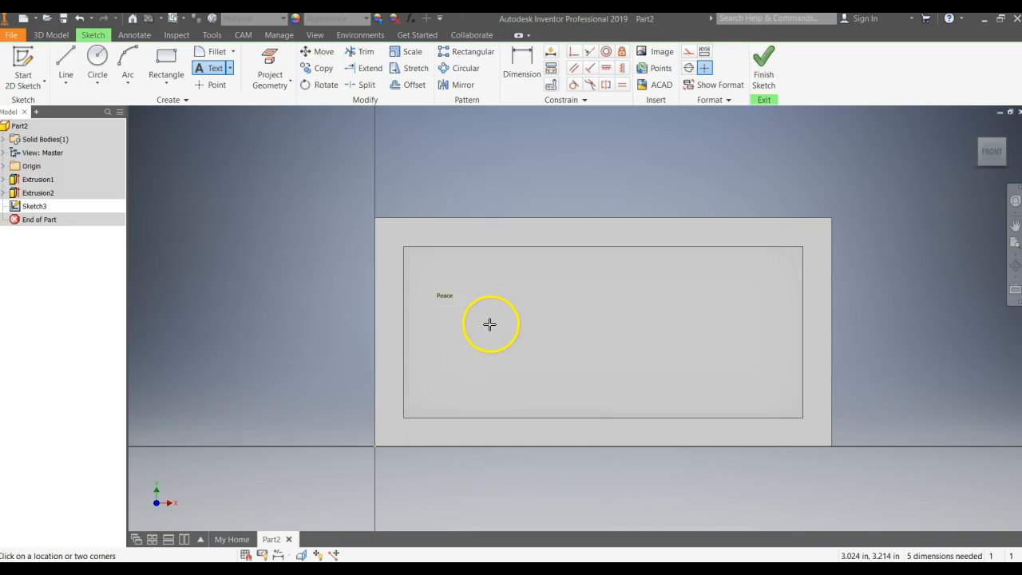
scroll(462, 309, "down", 3)
scroll(463, 310, "up", 4)
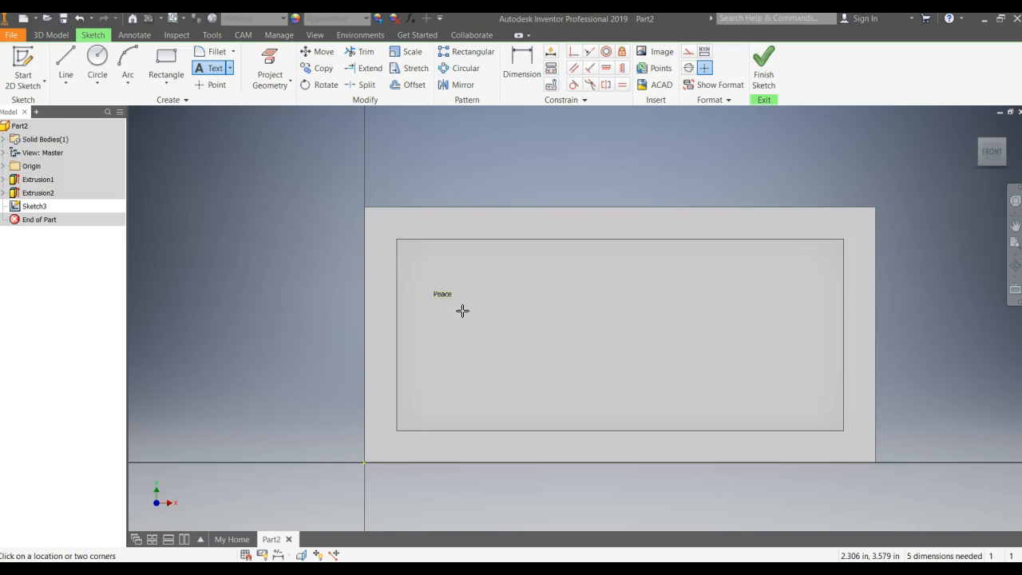
key("Escape")
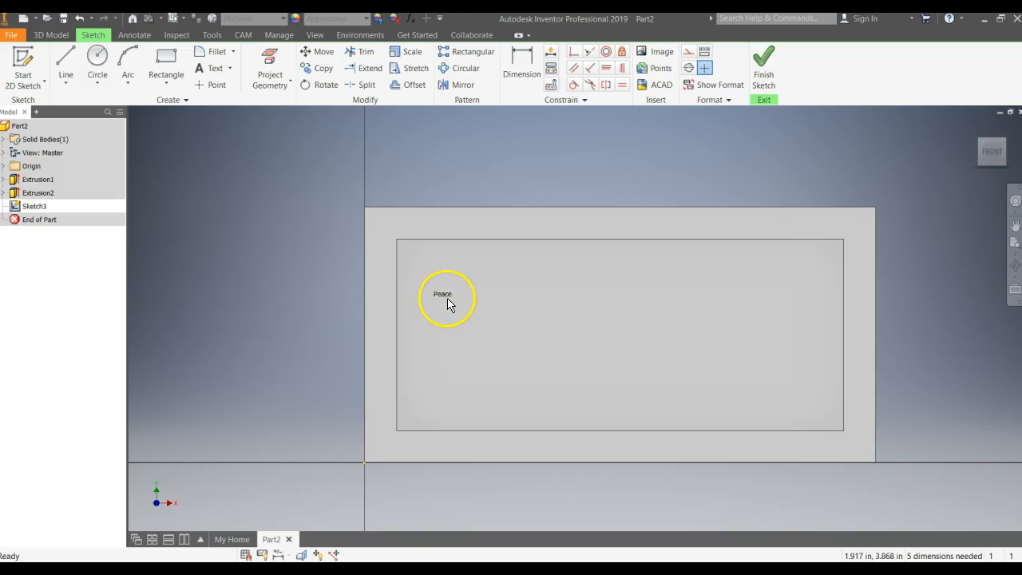
Set the height of the whole "Peace" text to 2 in.
scroll(444, 300, "up", 5)
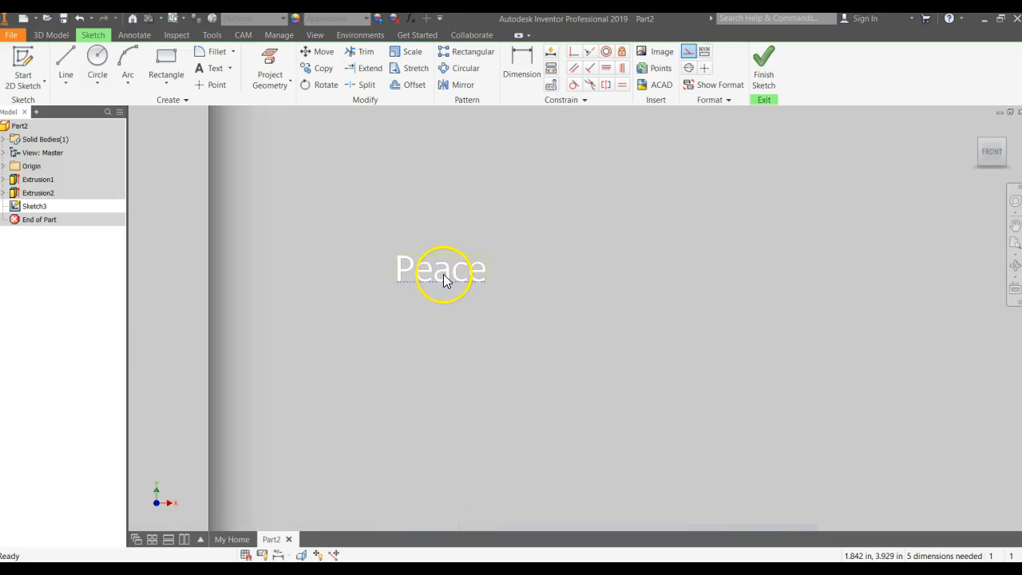
double_click(443, 274)
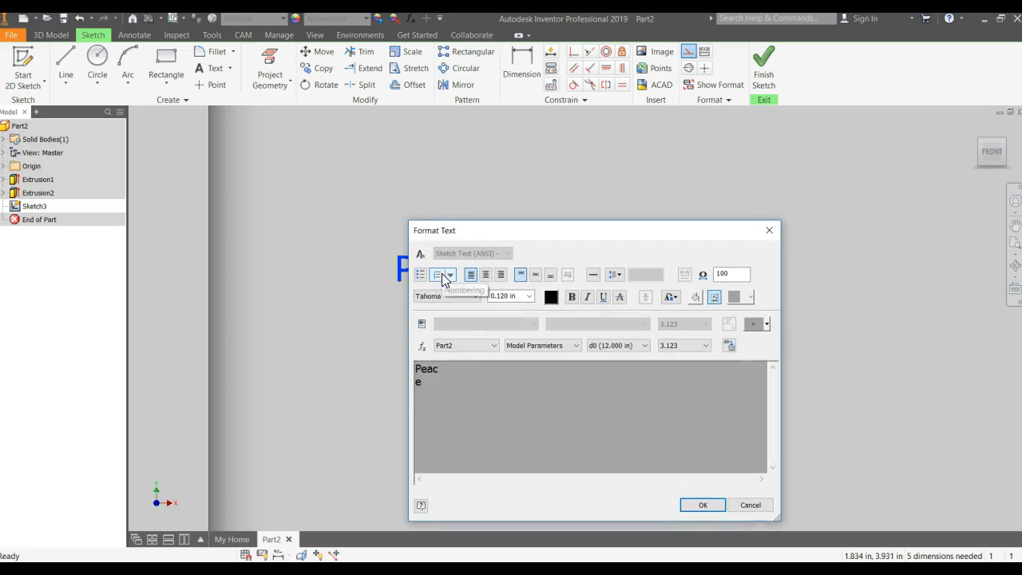
left_click(436, 382)
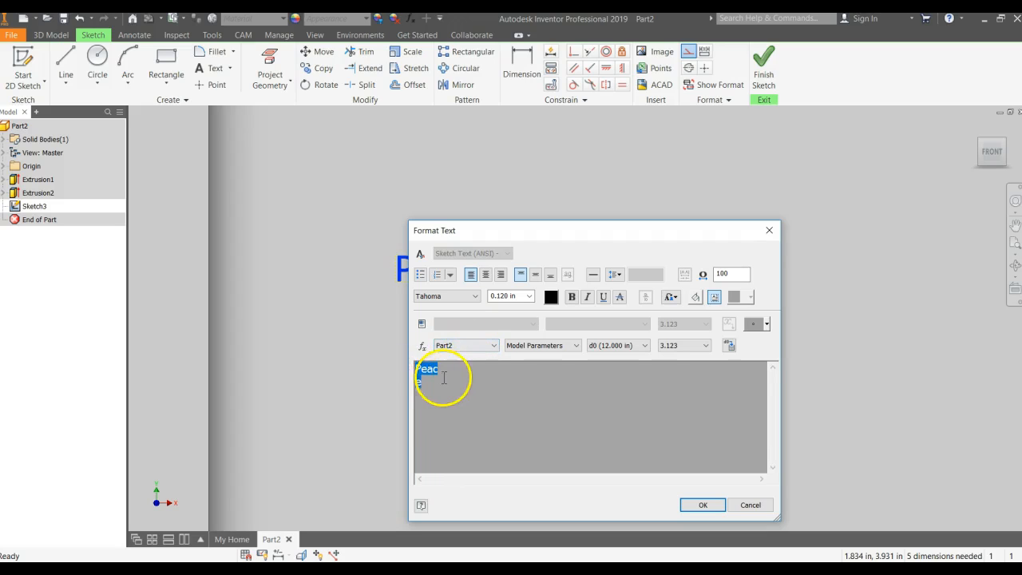
left_click(533, 296)
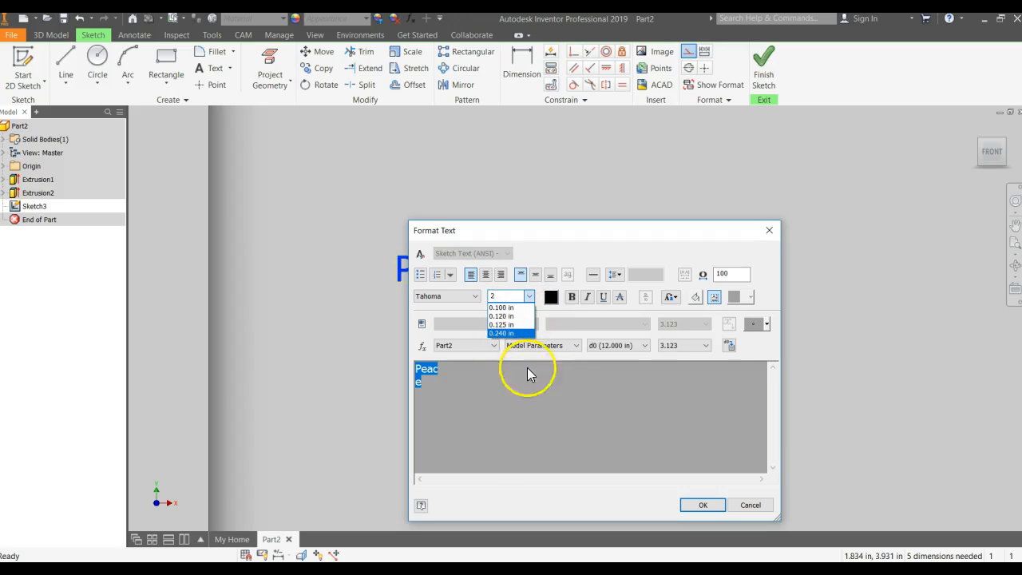
left_click(702, 506)
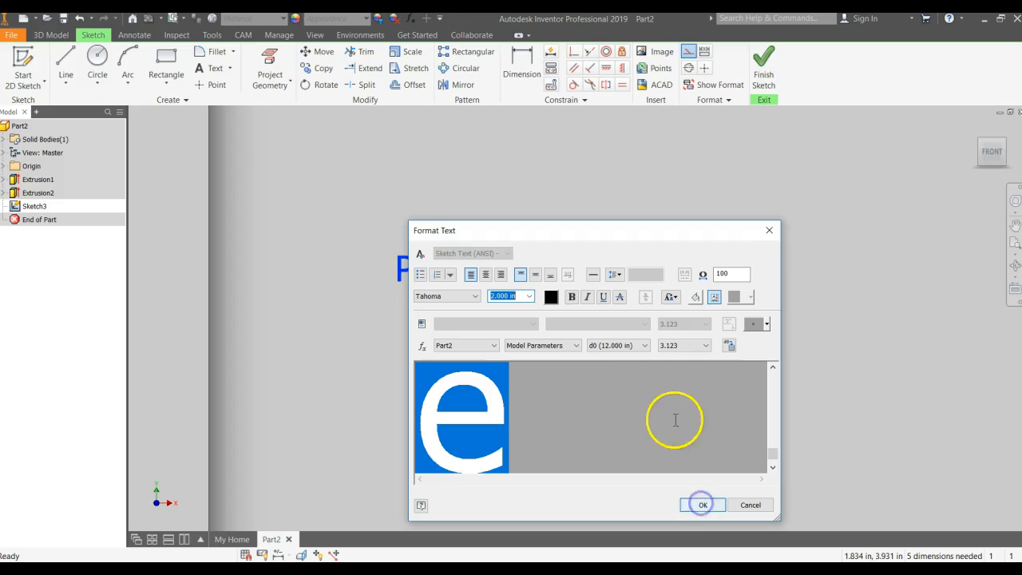
left_click(698, 504)
Move the "Peace" text slightly to the right to center it horizontally in the recess.
scroll(726, 376, "down", 5)
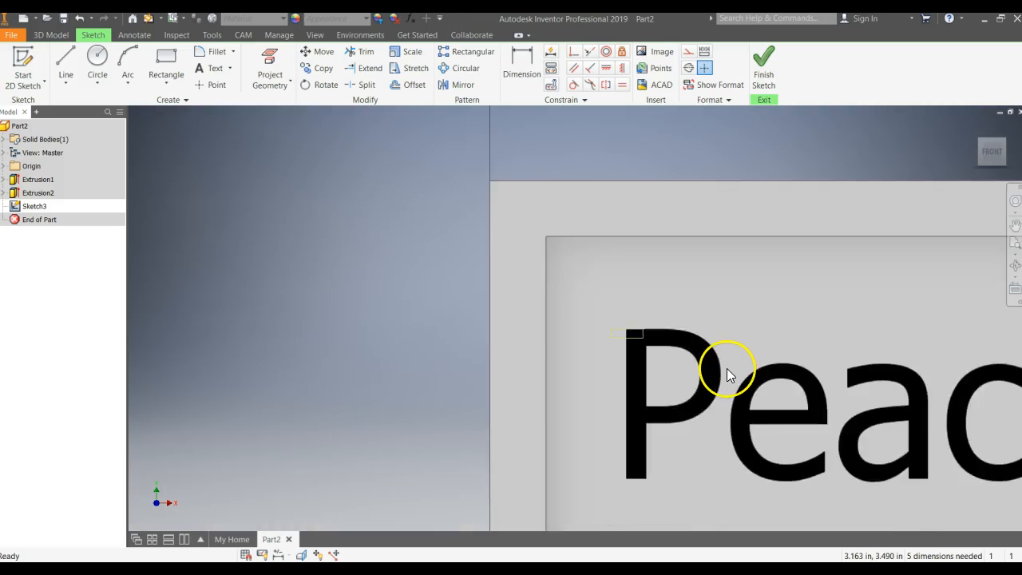
middle_click_drag(709, 374, 514, 387)
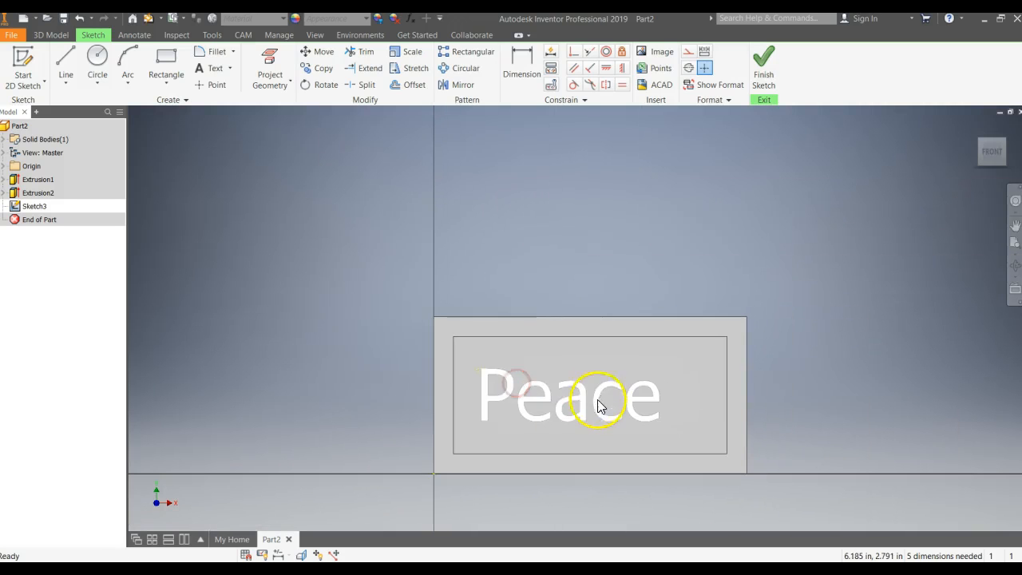
left_click_drag(579, 407, 602, 408)
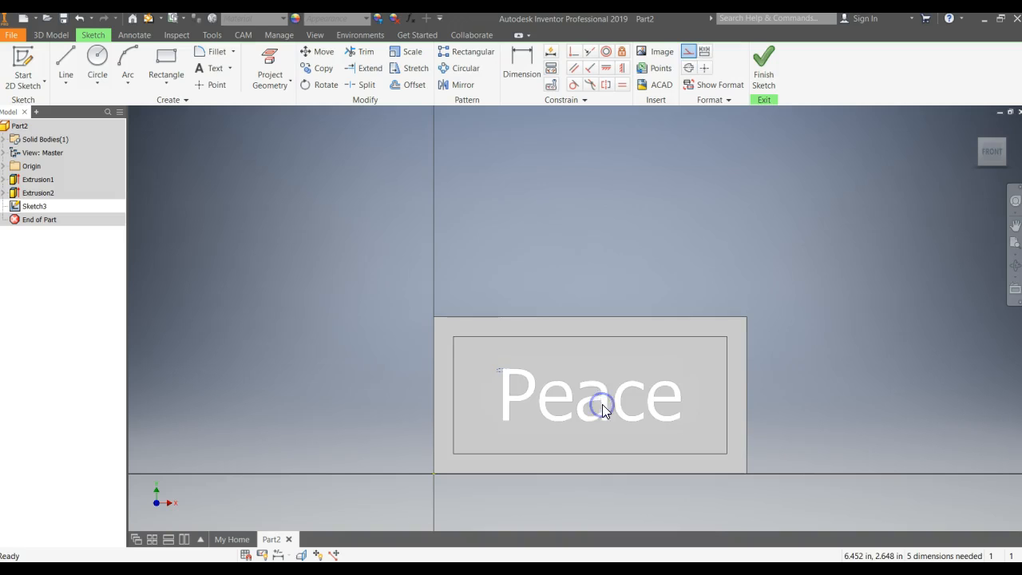
Set the height of the whole "Peace" text to 2.25 in.
double_click(602, 405)
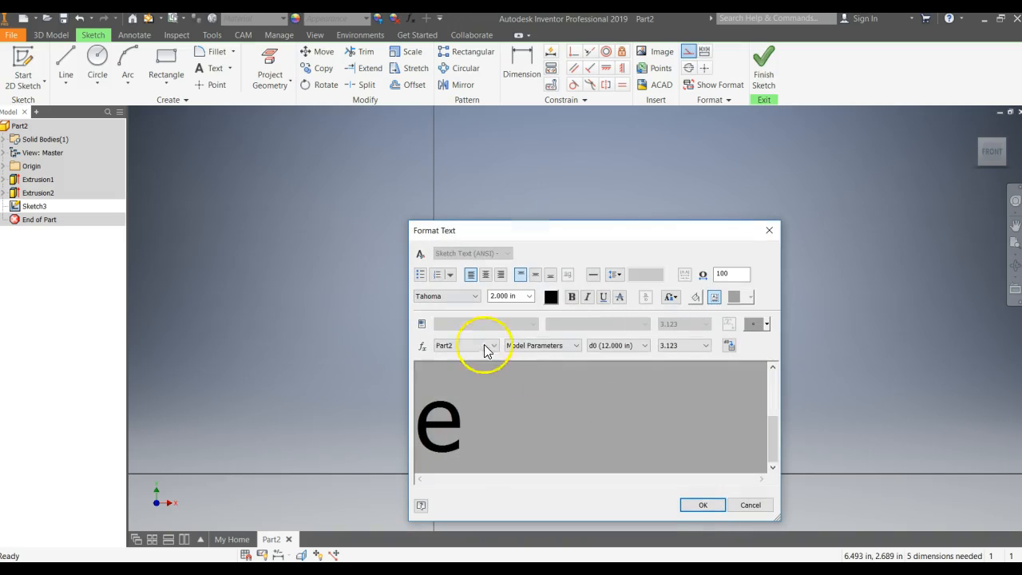
left_click_drag(498, 405, 200, 404)
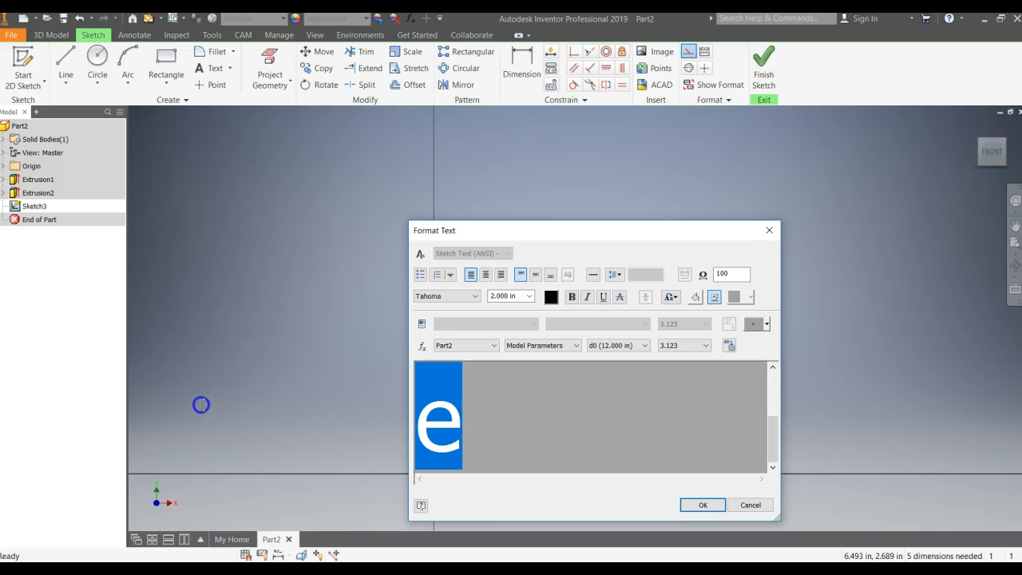
left_click(770, 409)
left_click_drag(770, 408, 771, 388)
left_click_drag(424, 408, 520, 476)
left_click_drag(584, 486, 485, 454)
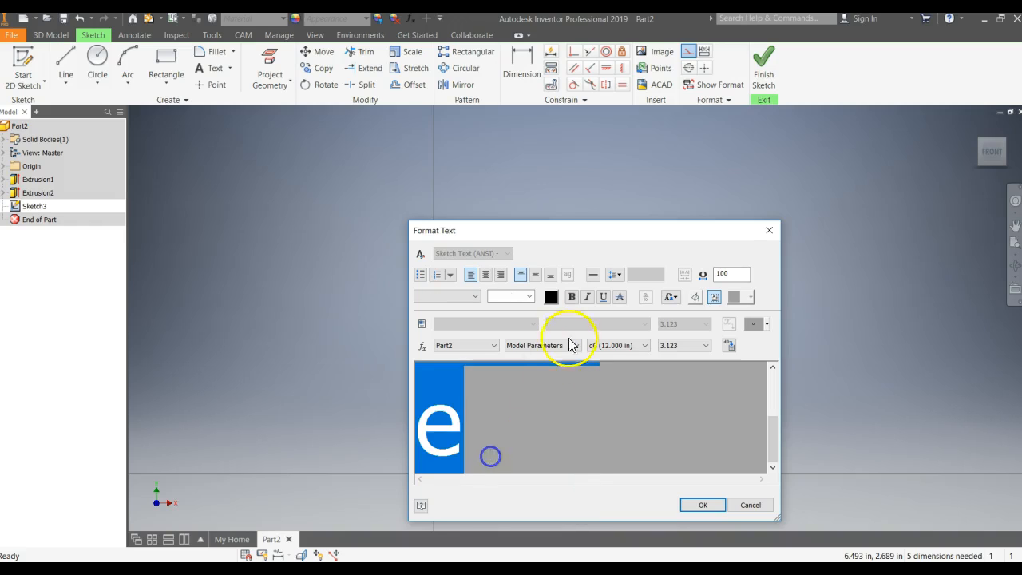
left_click(512, 297)
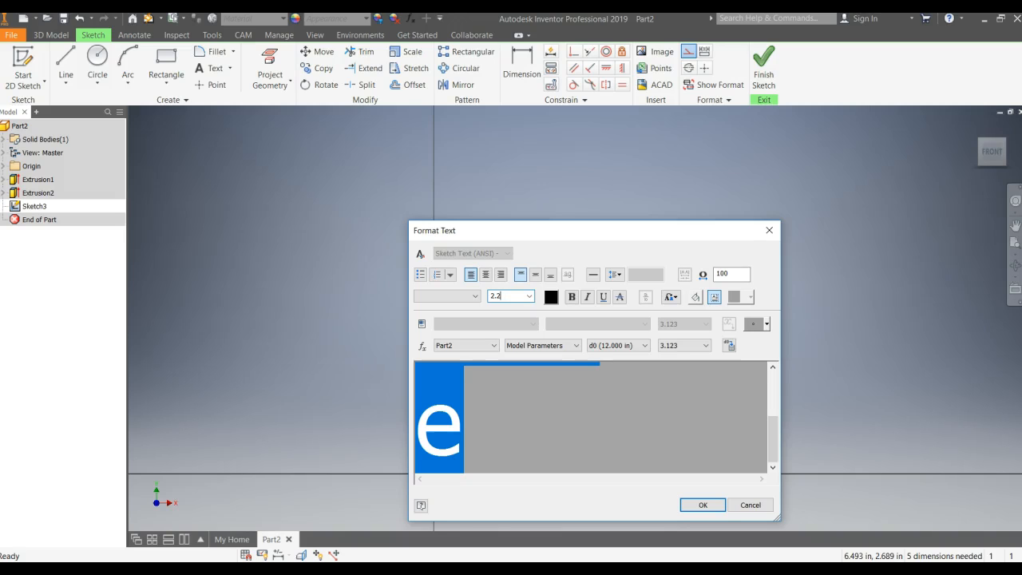
type("2.25")
left_click(701, 504)
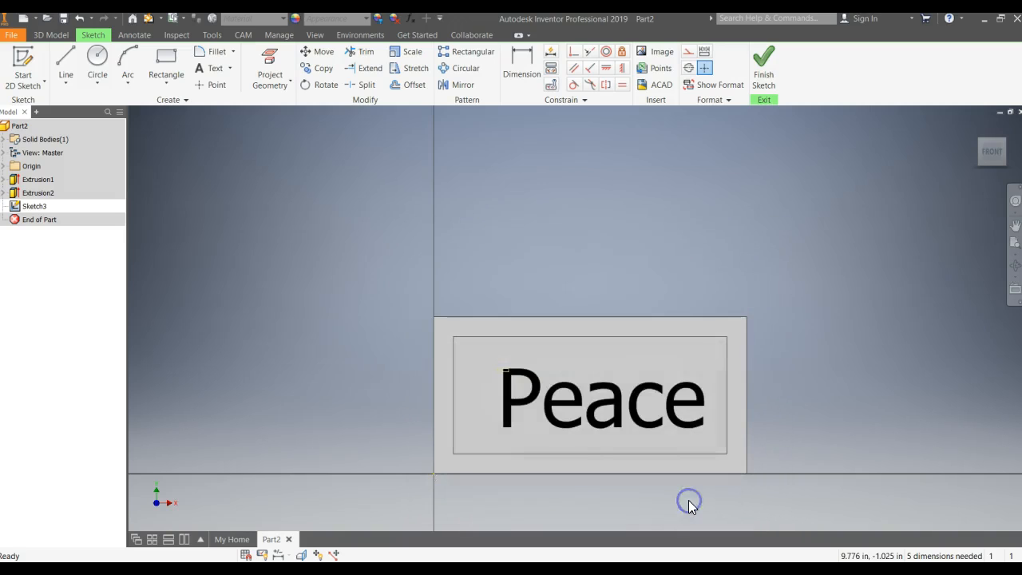
Shift the enlarged "Peace" text left and slightly up until it is roughly centered in the recess.
left_click_drag(602, 424, 579, 422)
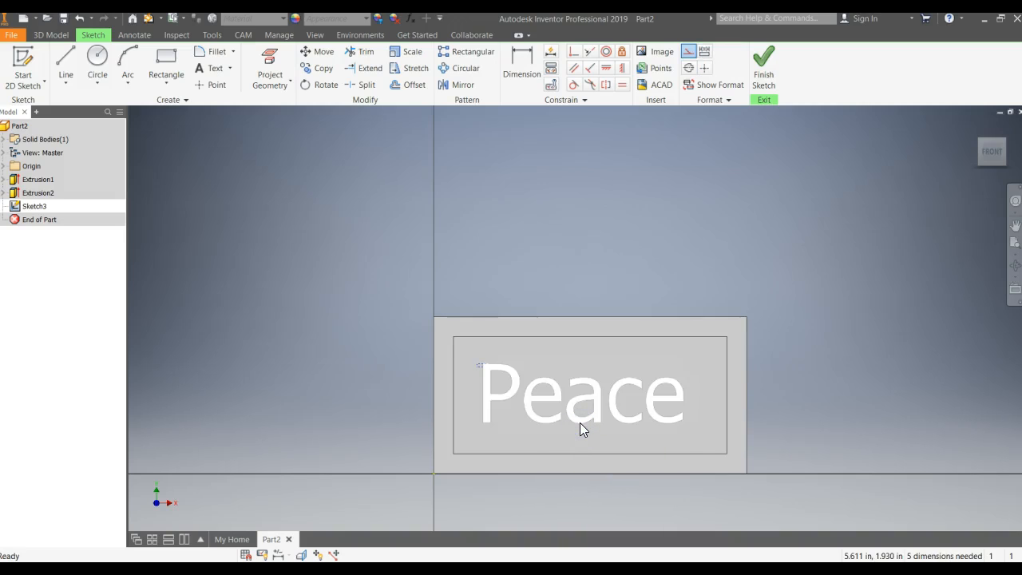
left_click(583, 424)
left_click_drag(586, 425, 591, 421)
left_click(491, 407)
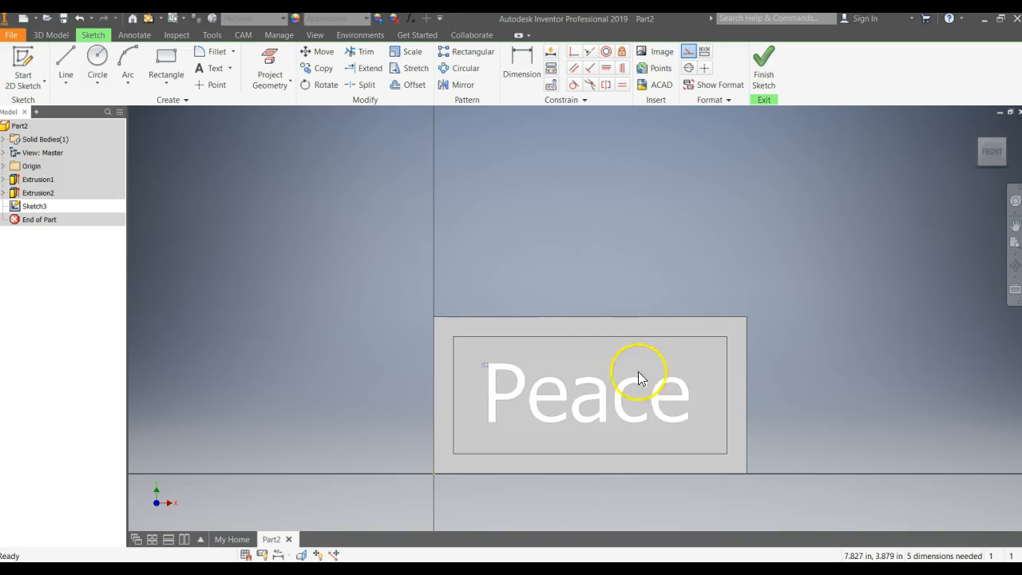
Widen the whole "Peace" text by setting its stretch to 110 percent.
double_click(617, 412)
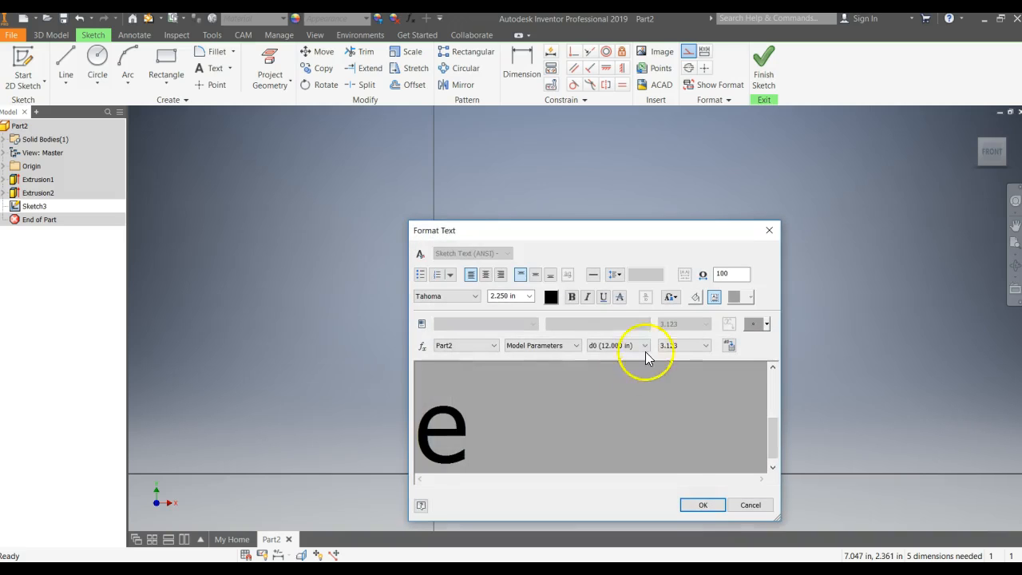
left_click_drag(555, 416, 241, 344)
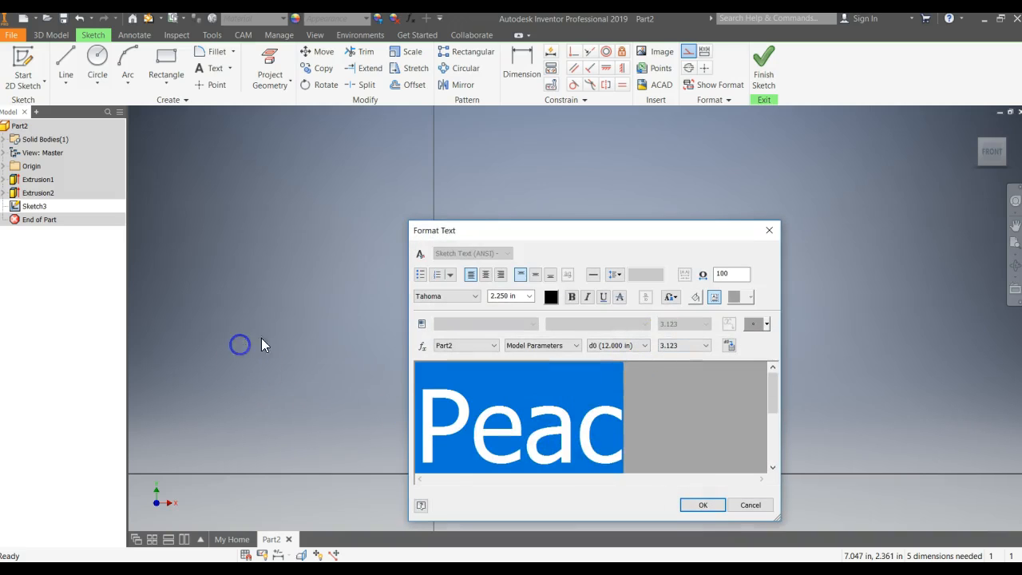
double_click(728, 273)
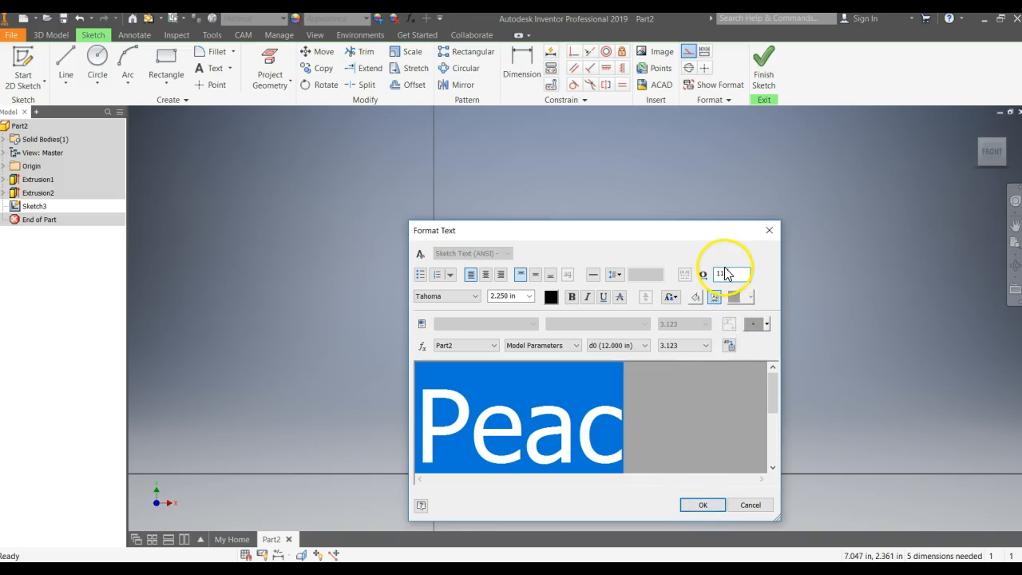
left_click(692, 504)
left_click(650, 420)
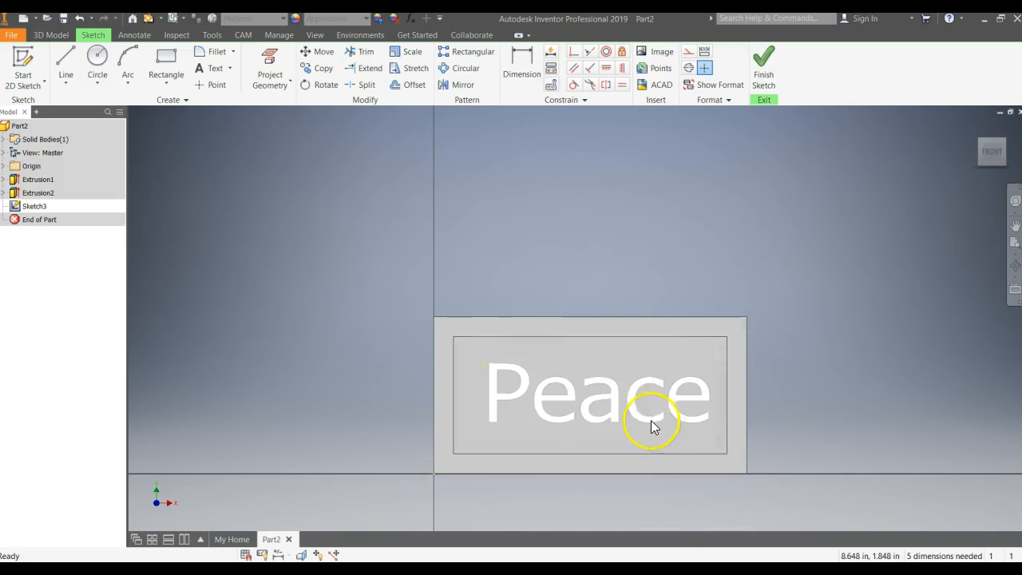
Shift the widened "Peace" text slightly left to re-center it in the recess, and finish the sketch.
left_click_drag(612, 417, 600, 417)
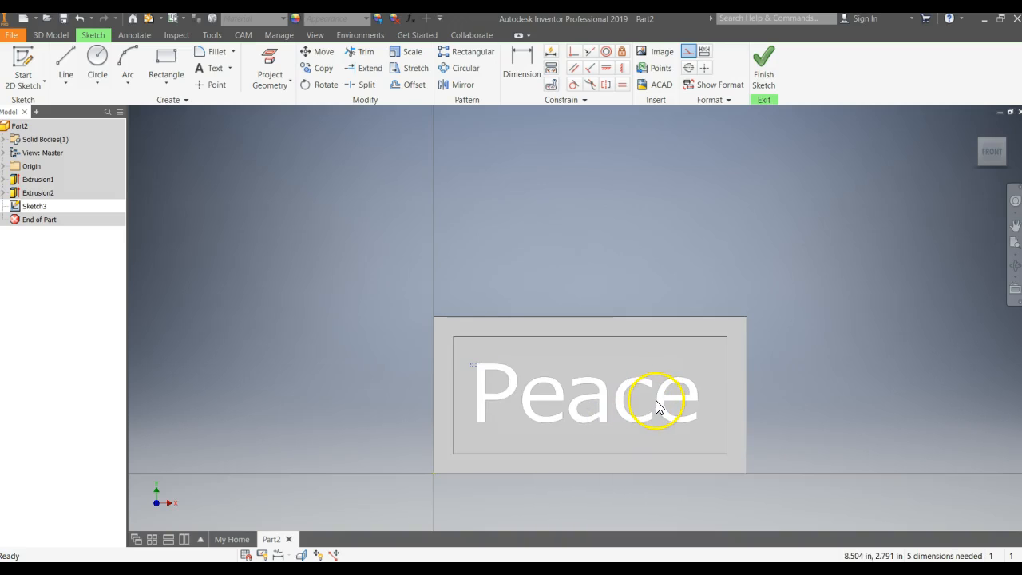
left_click(763, 67)
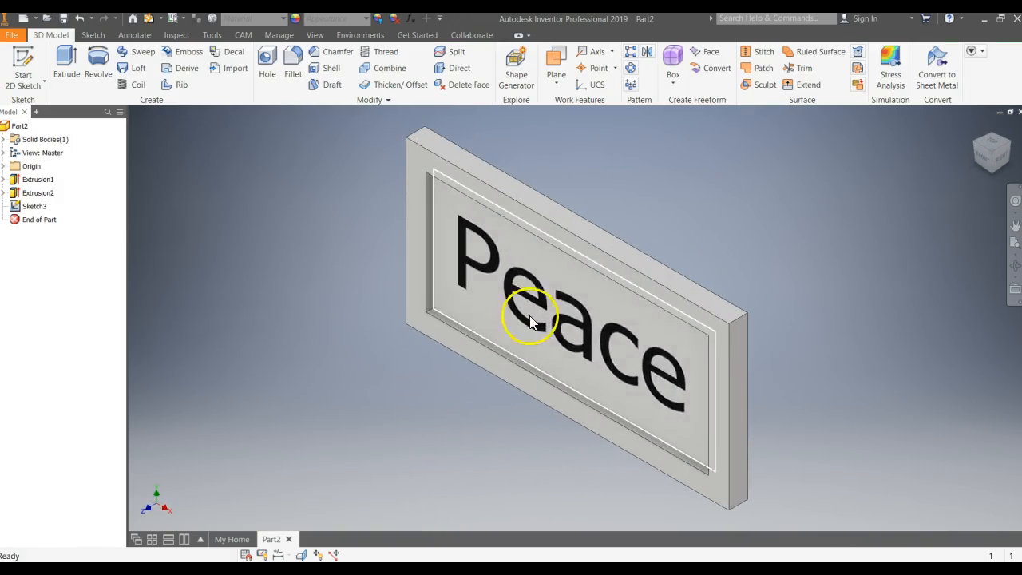
Extrude the "Peace" text 0.25 in outward from the recess floor, joined to the plate.
left_click(51, 76)
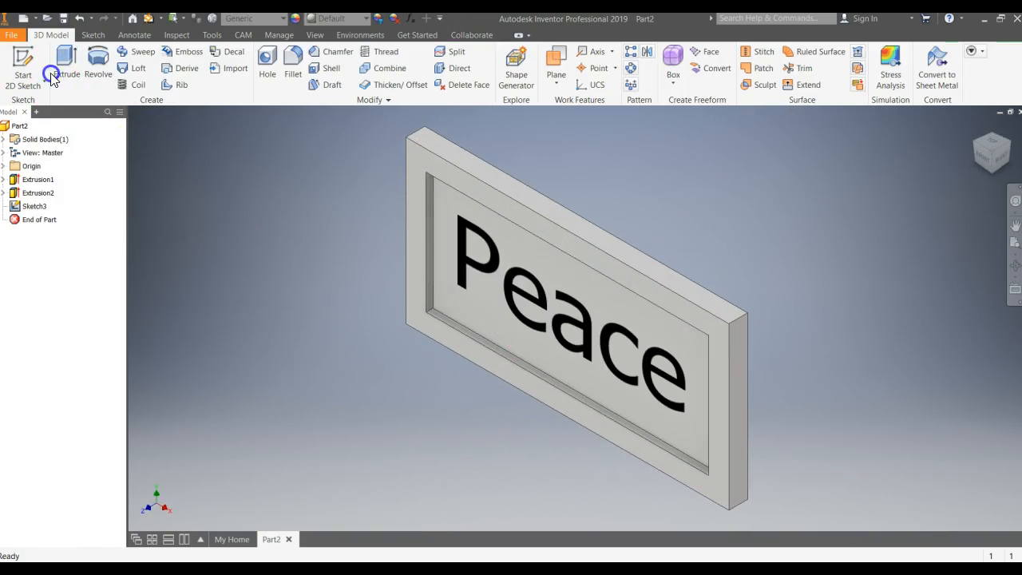
left_click(516, 321)
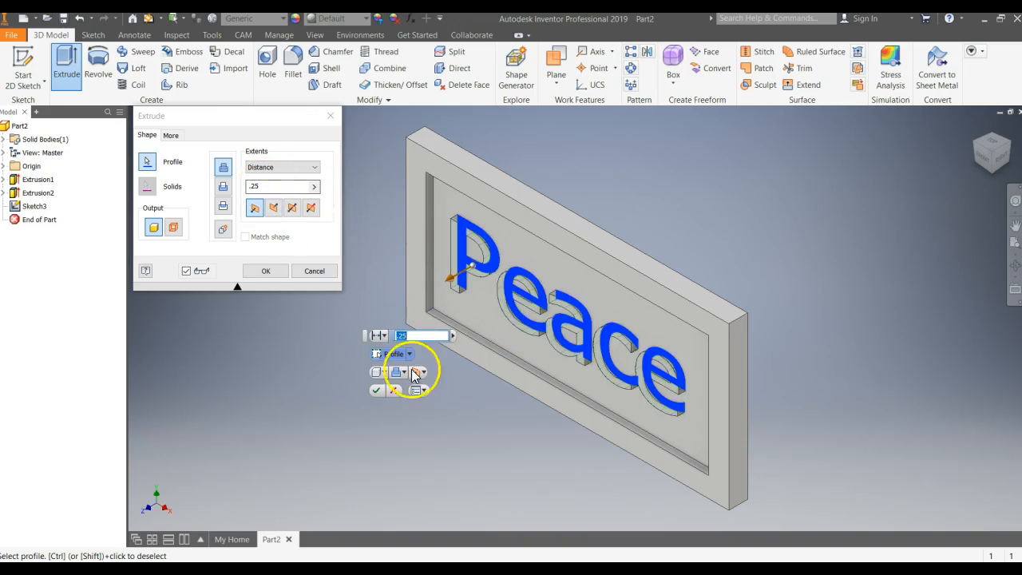
left_click(376, 390)
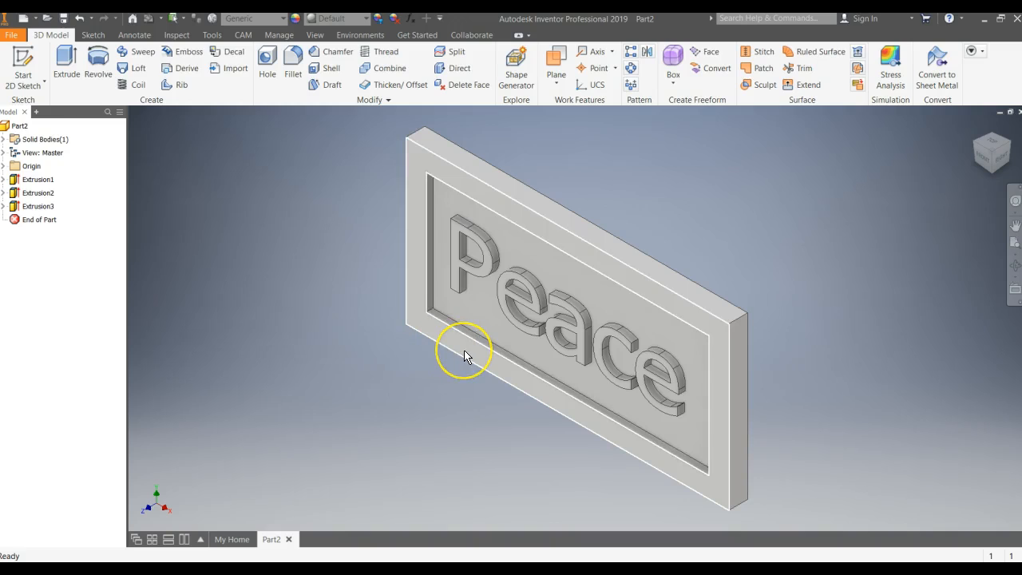
mouse_move(479, 367)
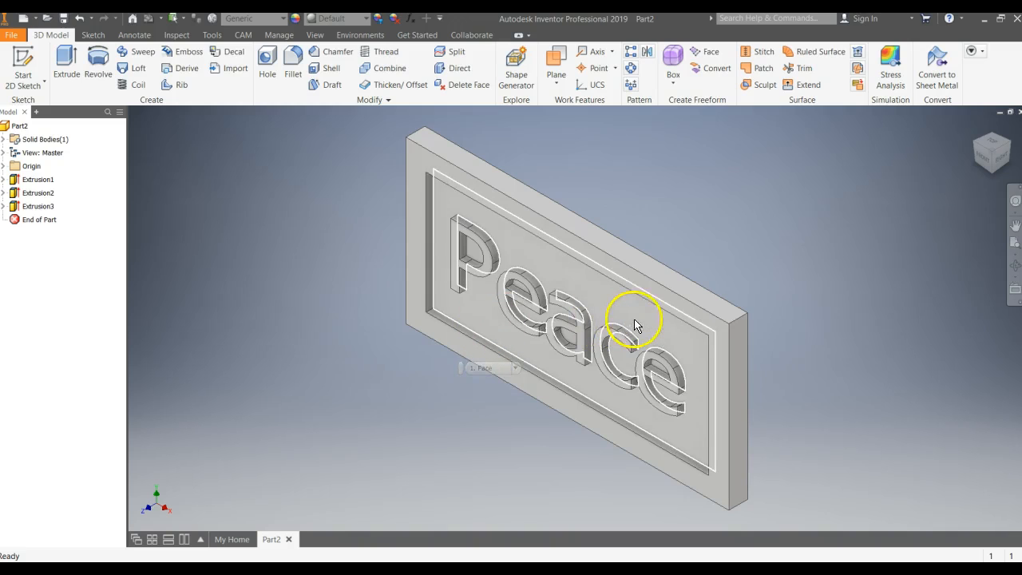
left_click(420, 313)
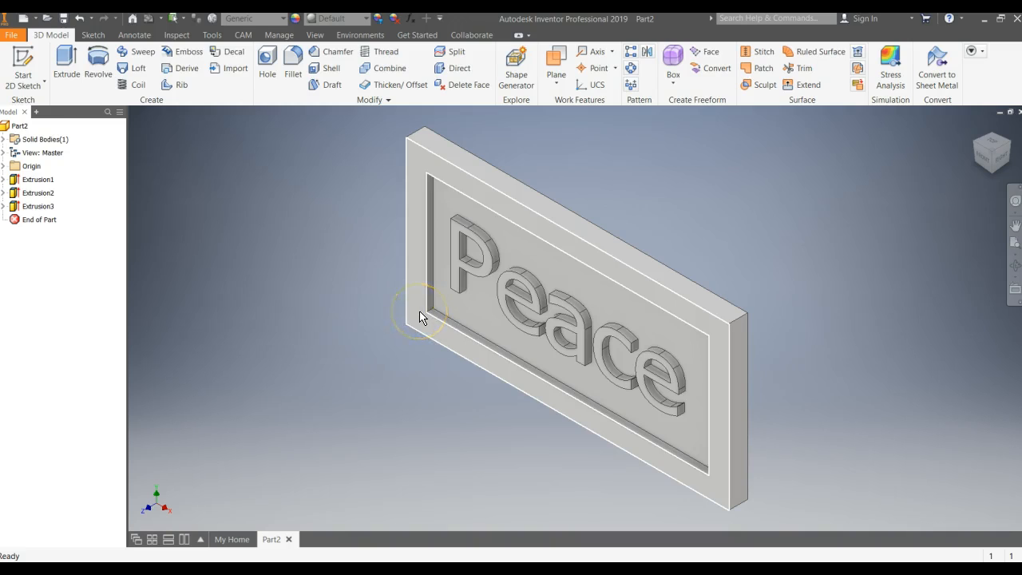
left_click(432, 315)
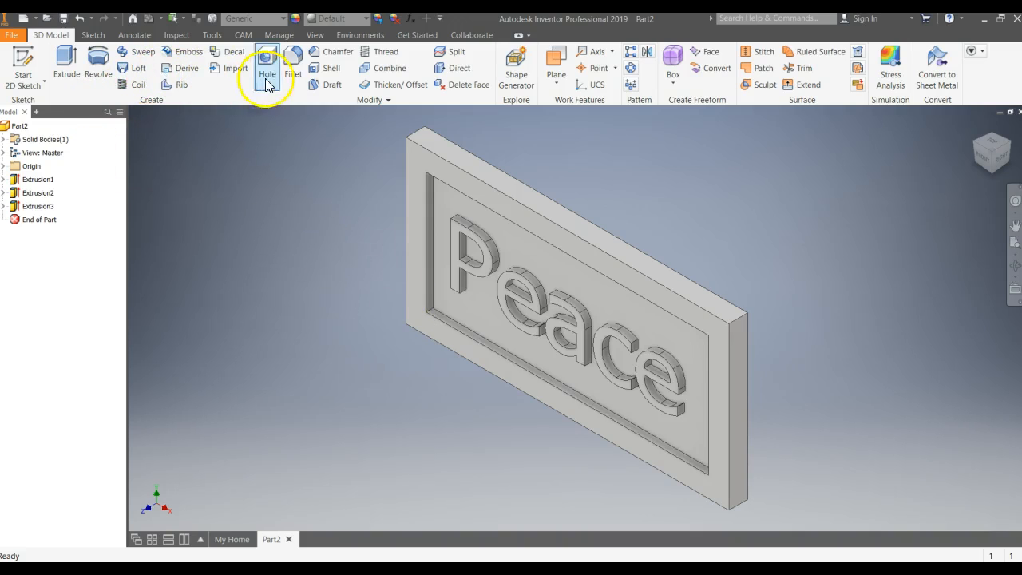
Fillet the four short inner corner edges of the recess with a 0.125 in radius, and return to the home view.
left_click(293, 74)
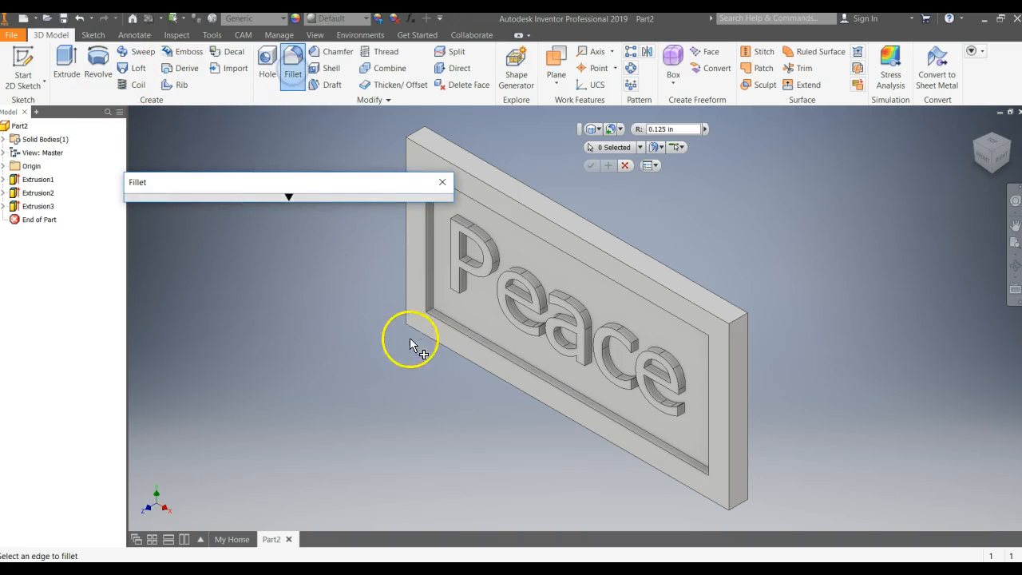
left_click(290, 199)
left_click_drag(306, 180, 238, 167)
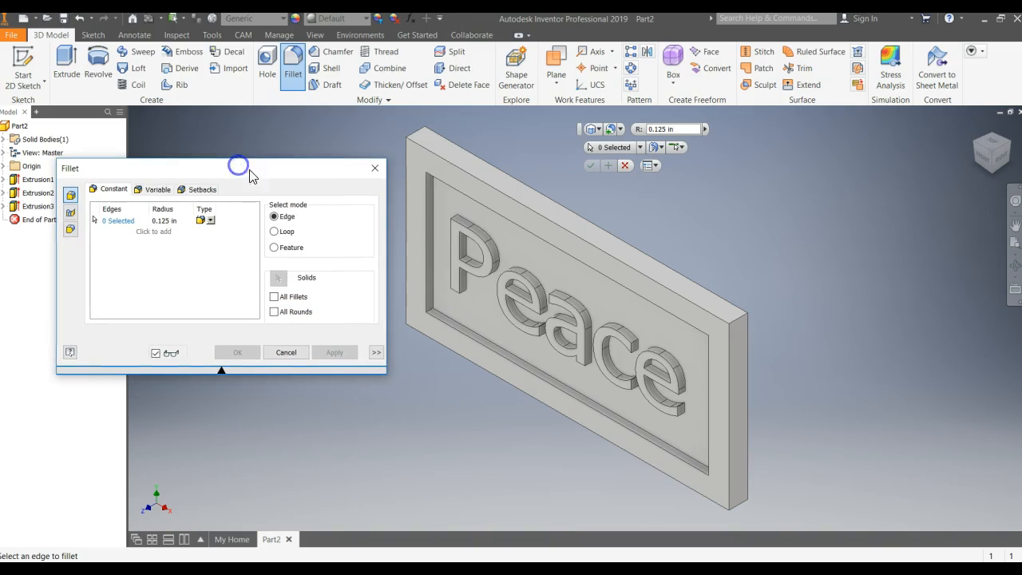
left_click(433, 309)
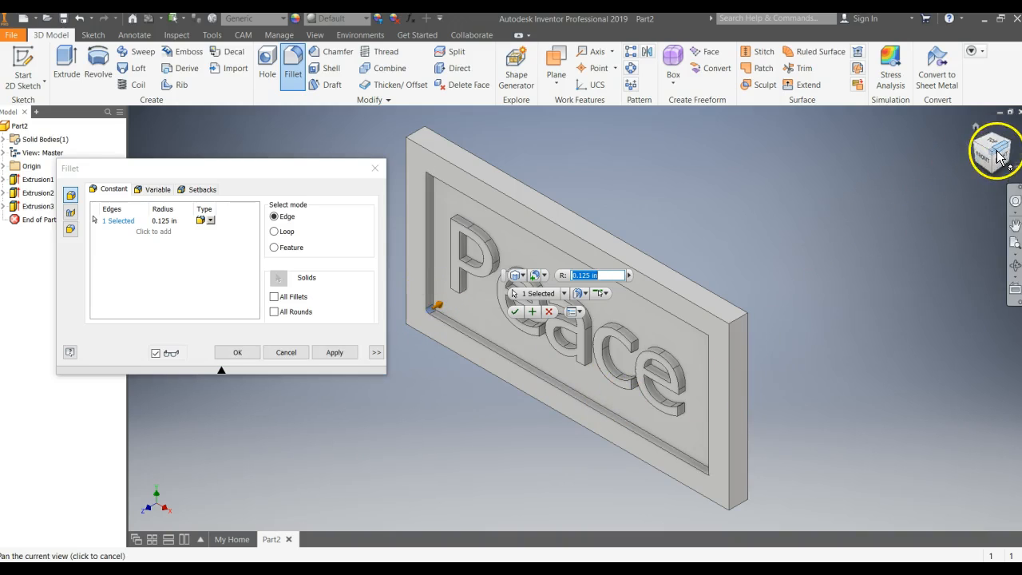
left_click(992, 180)
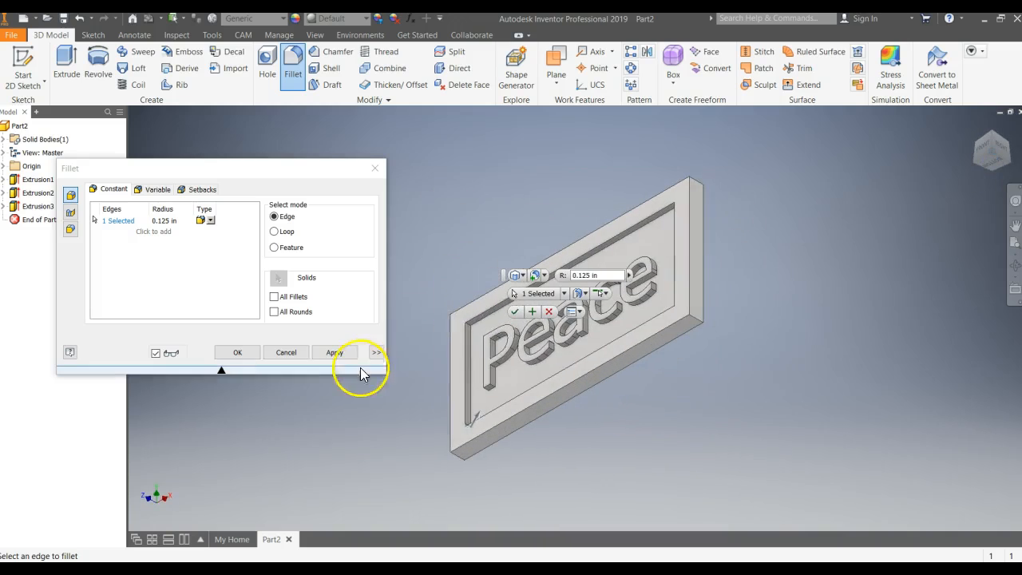
left_click(469, 323)
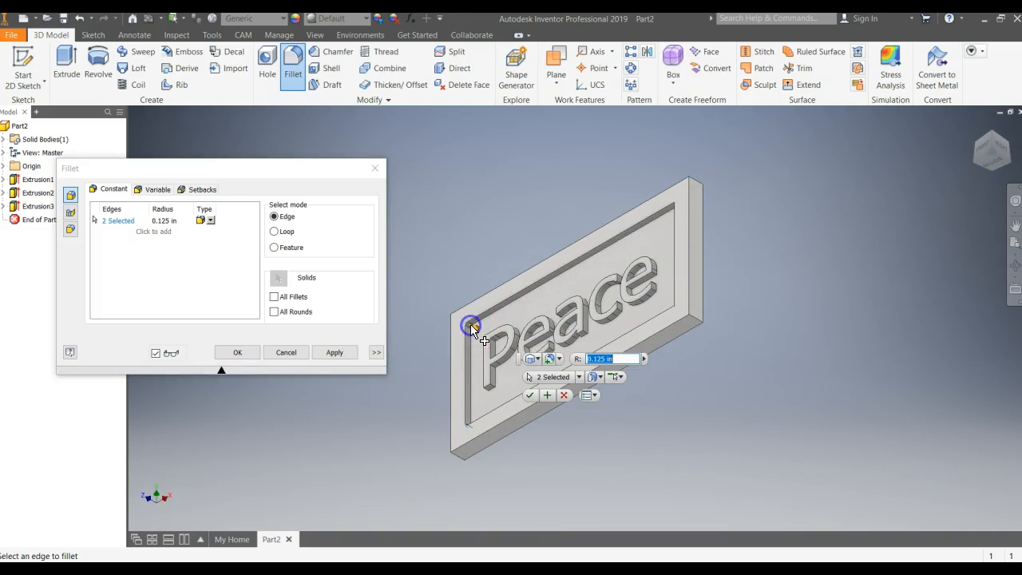
left_click(982, 166)
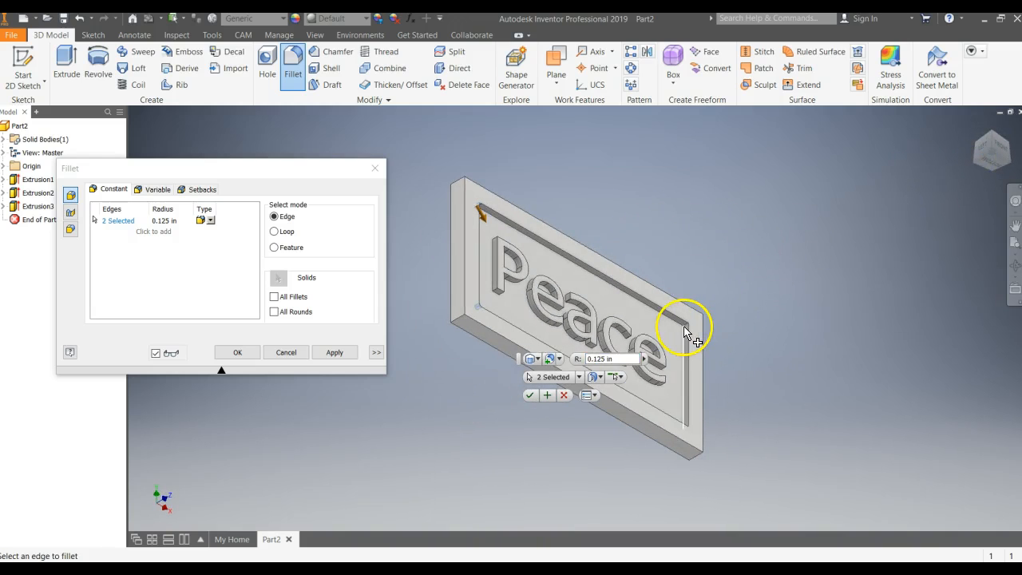
left_click(684, 331)
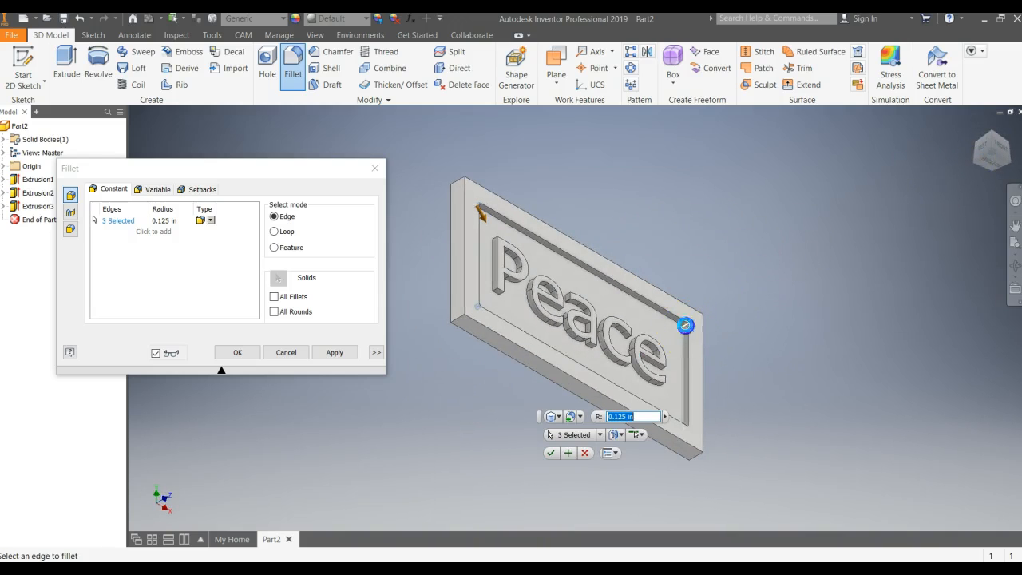
left_click(1009, 145)
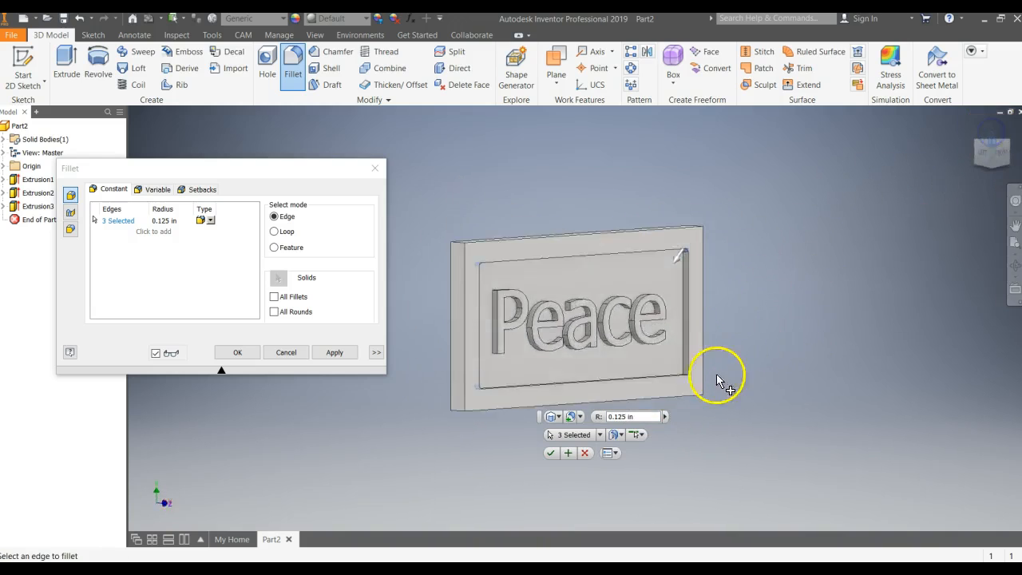
left_click(684, 312)
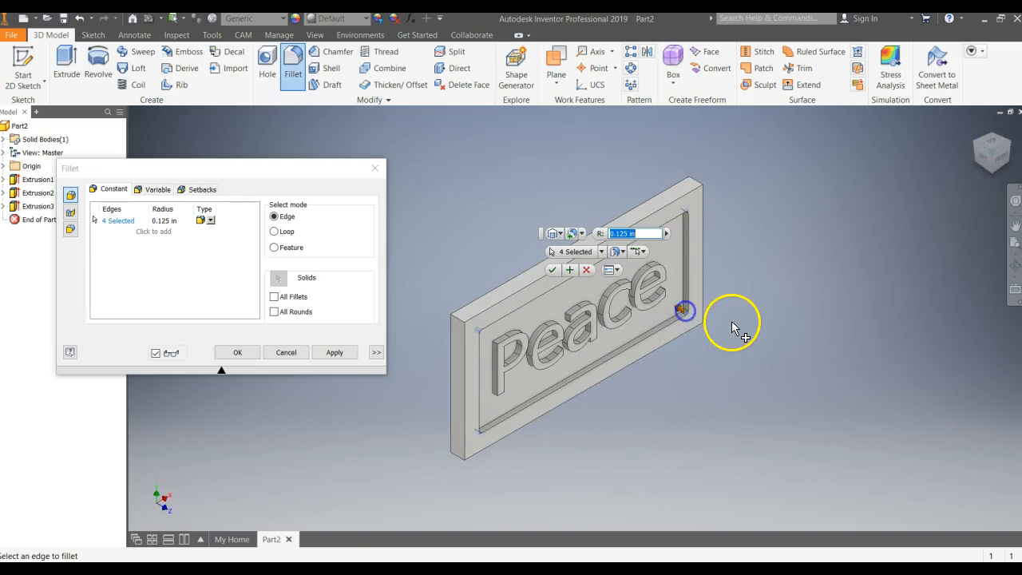
left_click(551, 270)
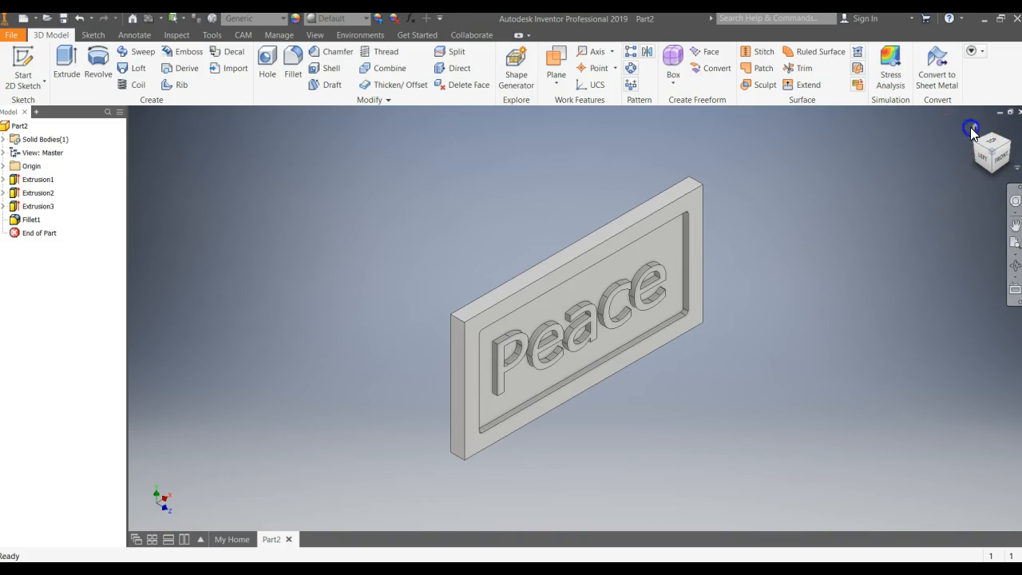
left_click(980, 128)
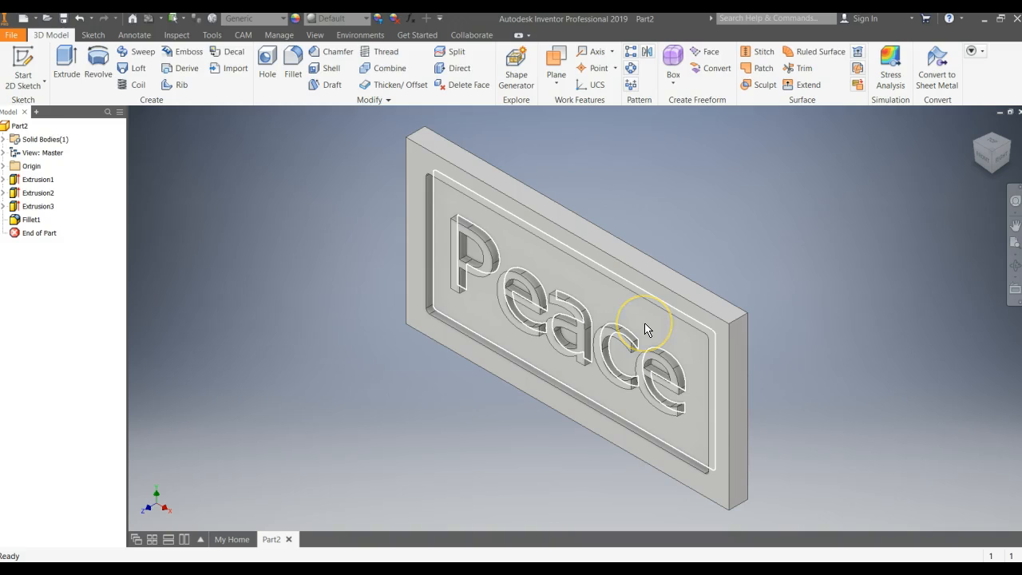
left_click(821, 264)
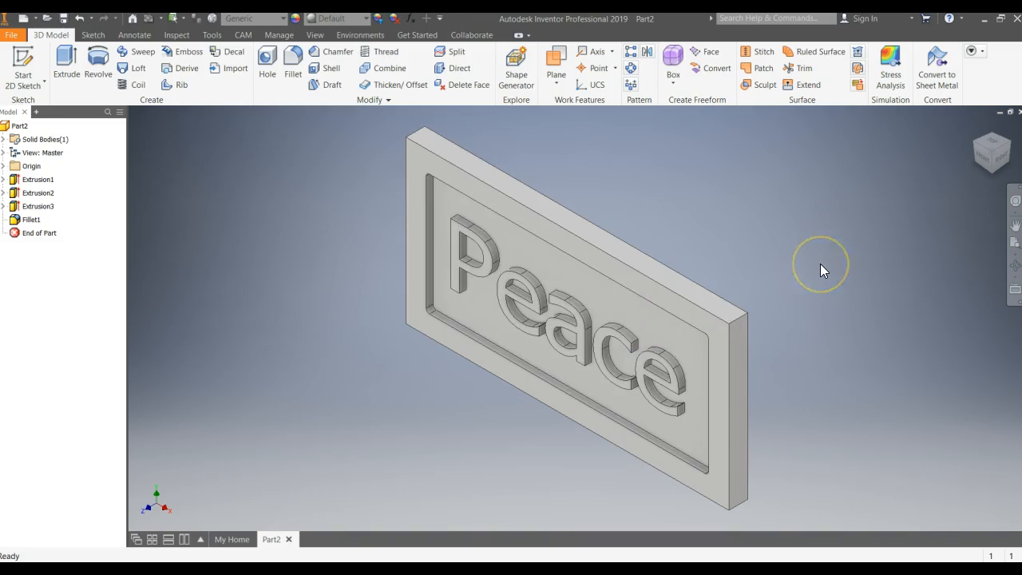